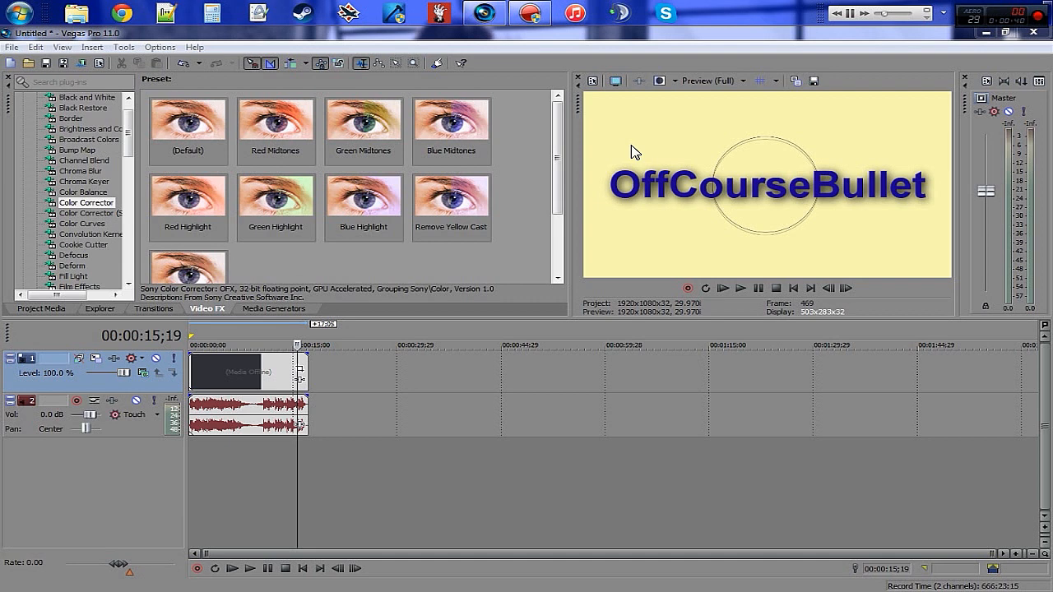
left_click(592, 81)
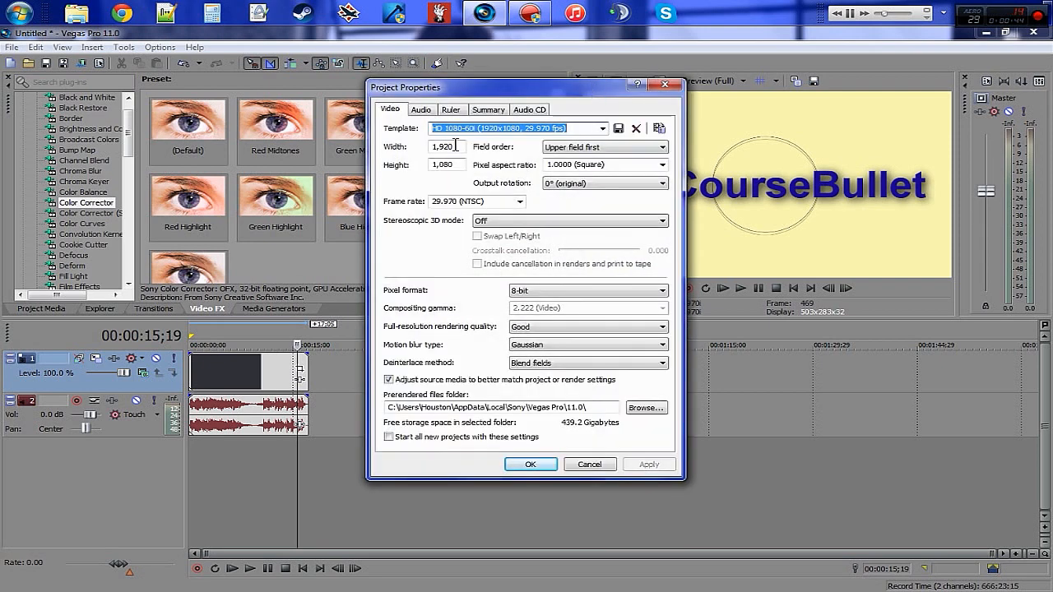
left_click(604, 129)
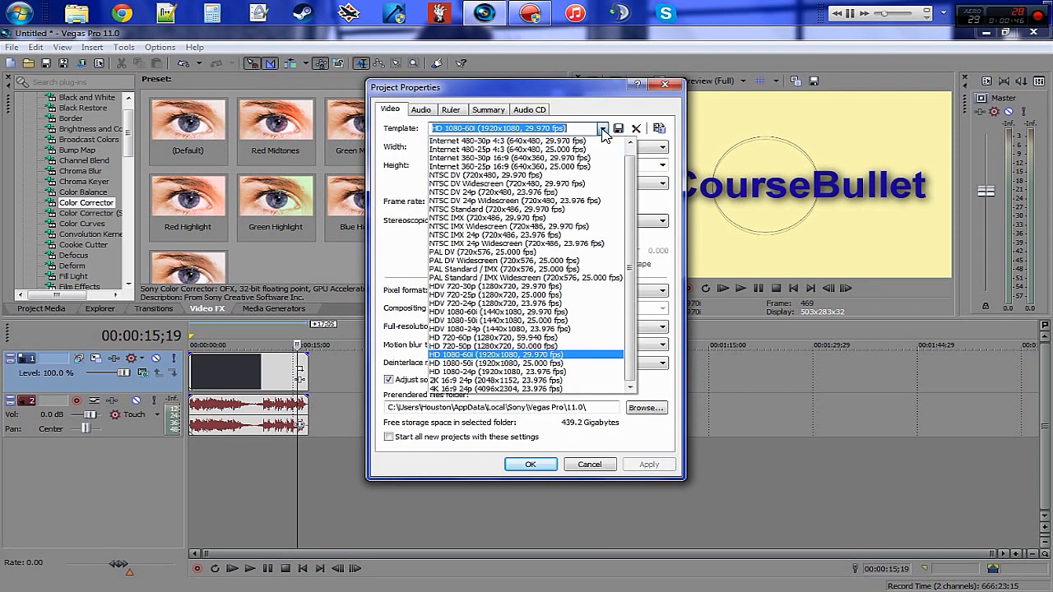
left_click(603, 128)
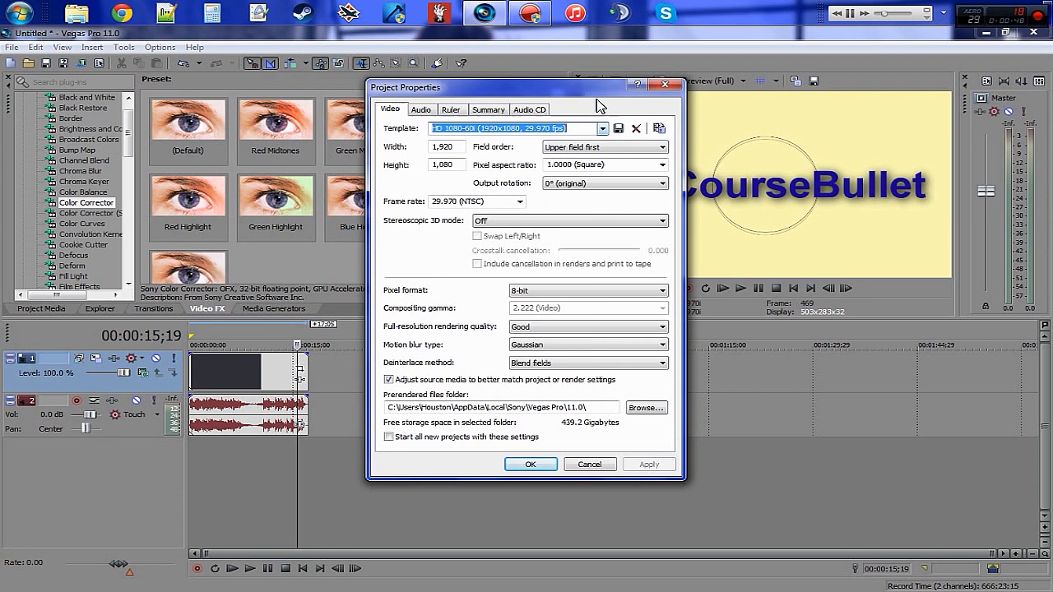
left_click(664, 84)
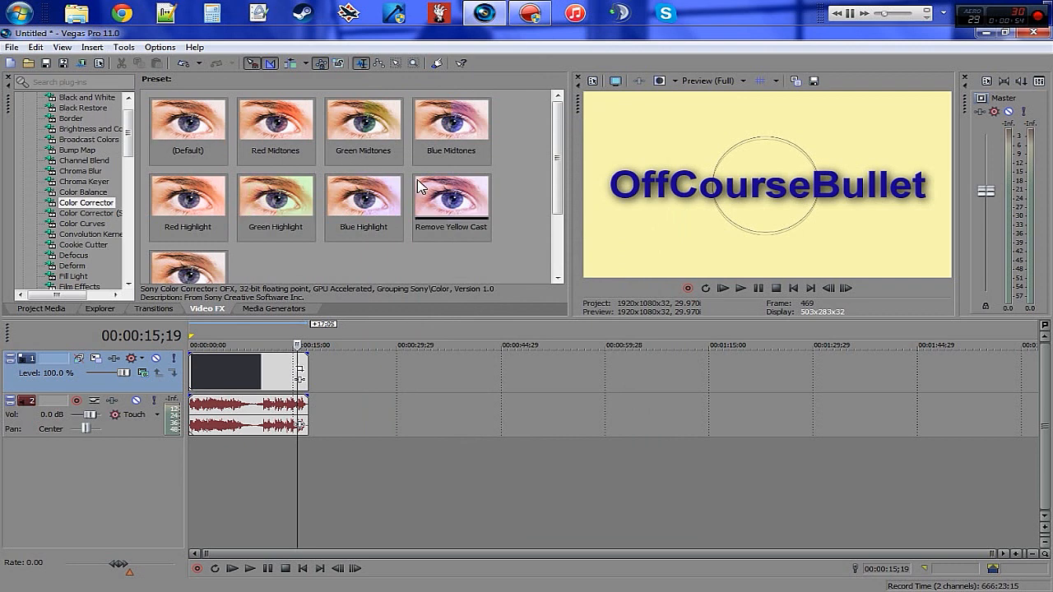
Set the project's video template to HDV 720-30p (1280x720, 29.970 fps) and apply it.
left_click(592, 82)
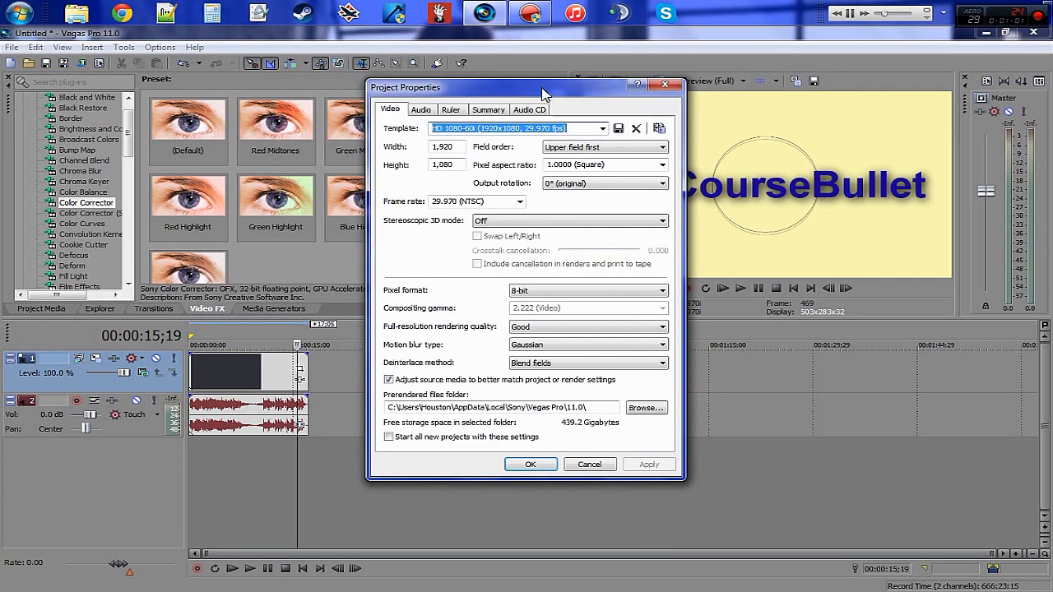
left_click(604, 130)
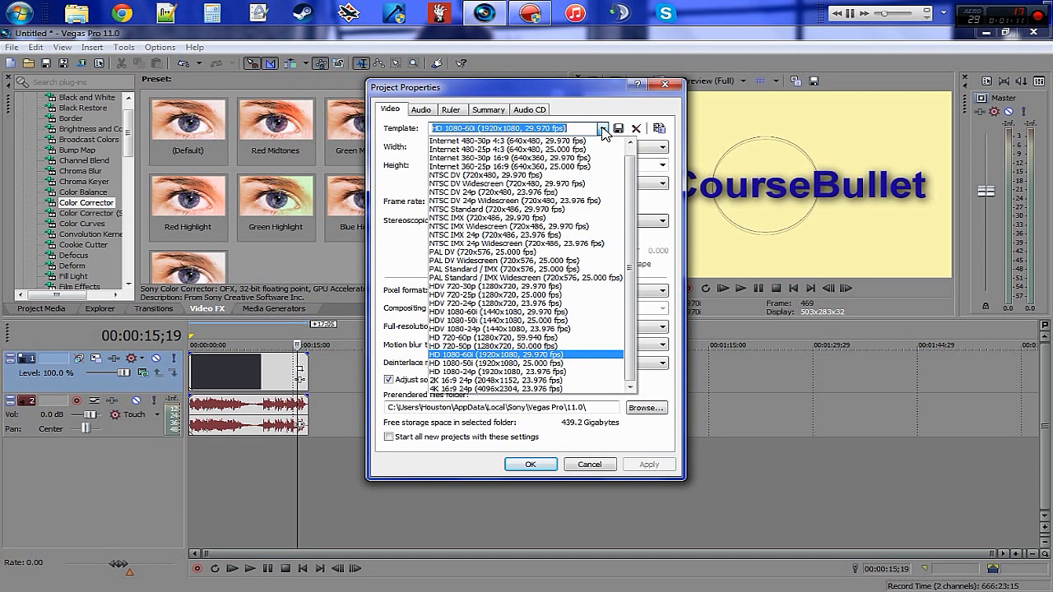
left_click(478, 294)
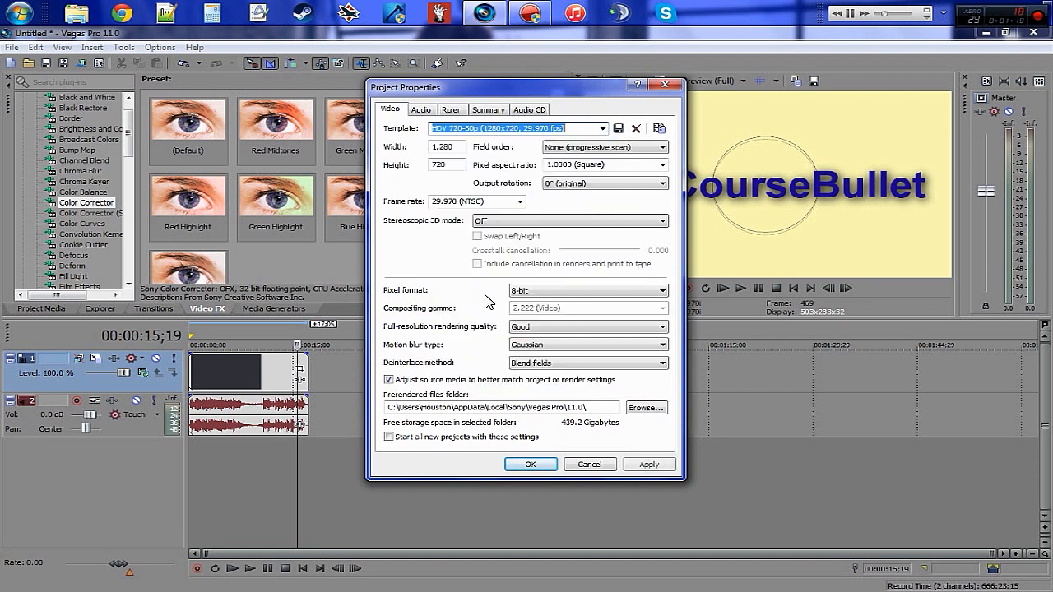
left_click(647, 465)
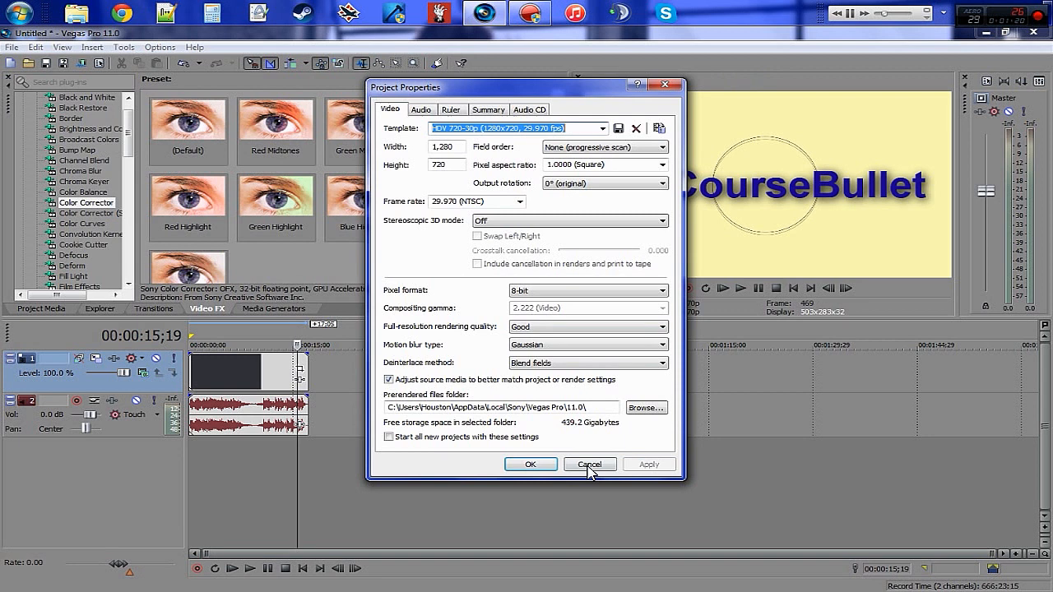
left_click(531, 465)
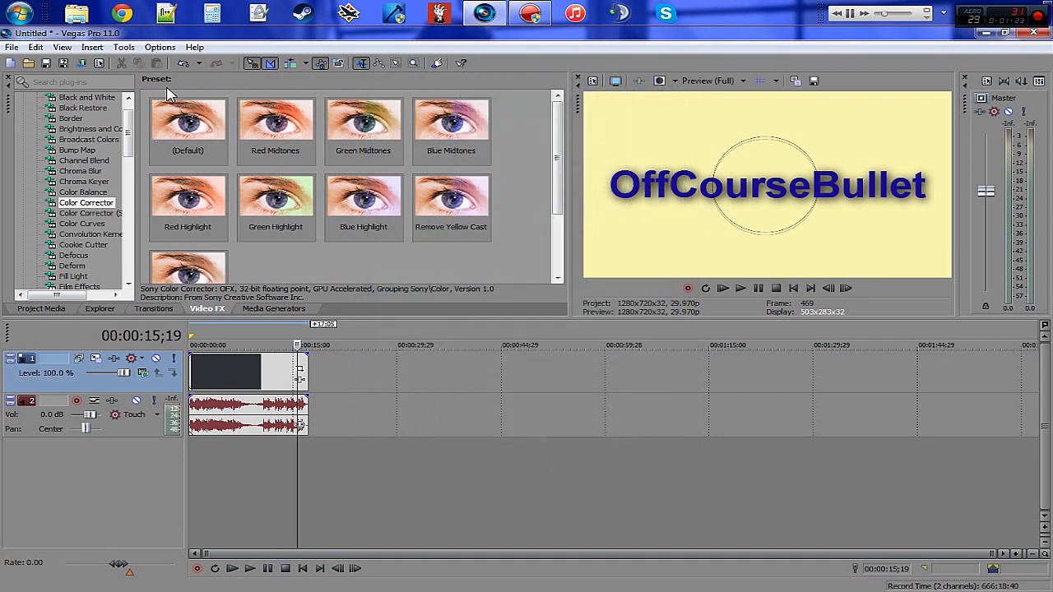
Set the Intro2 video event to Disable resample in its properties.
left_click(219, 376)
right_click(251, 380)
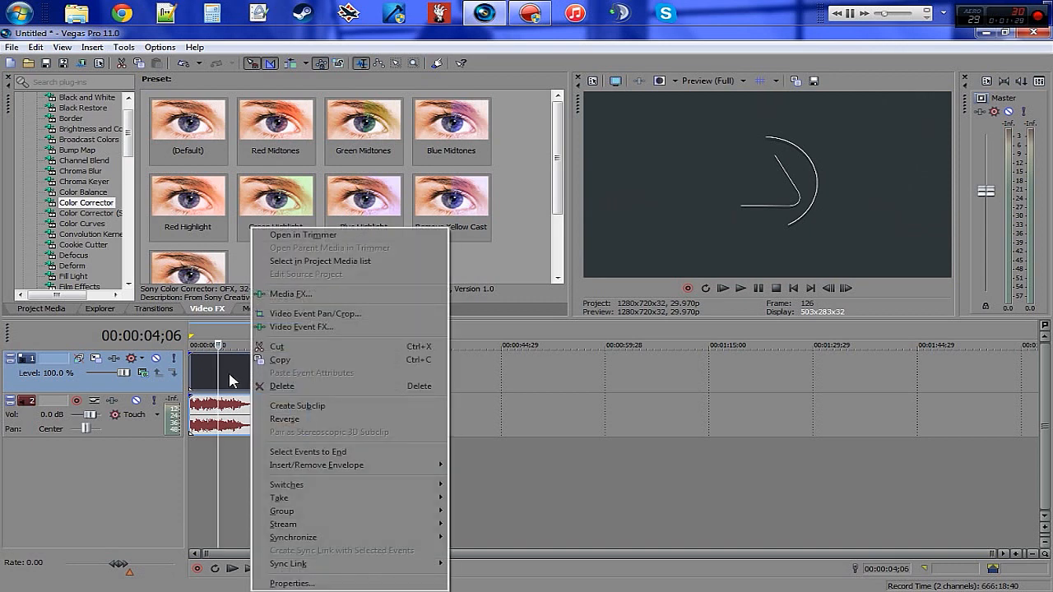
left_click(301, 583)
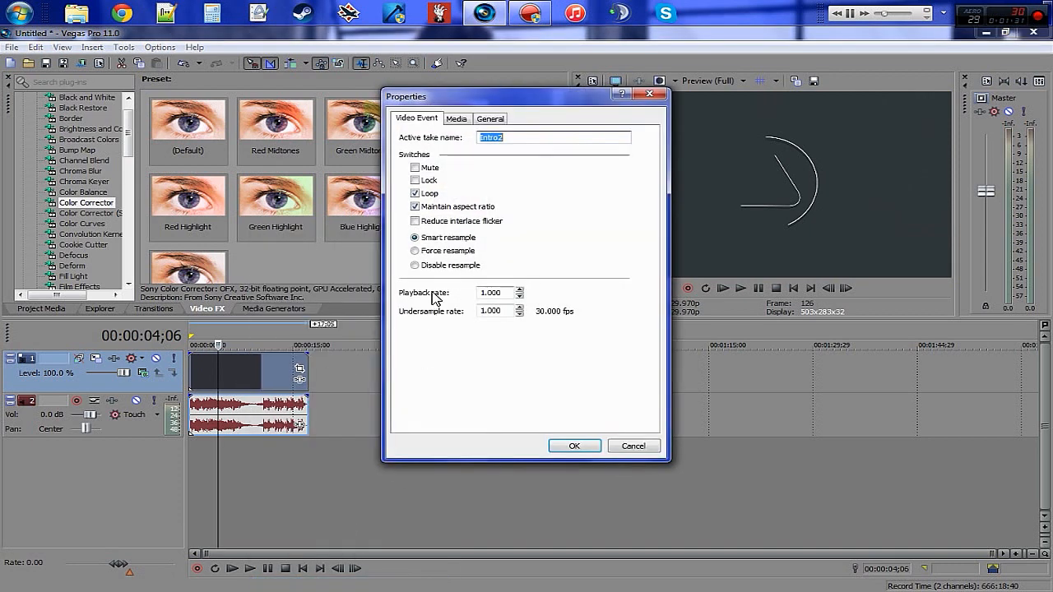
left_click(415, 266)
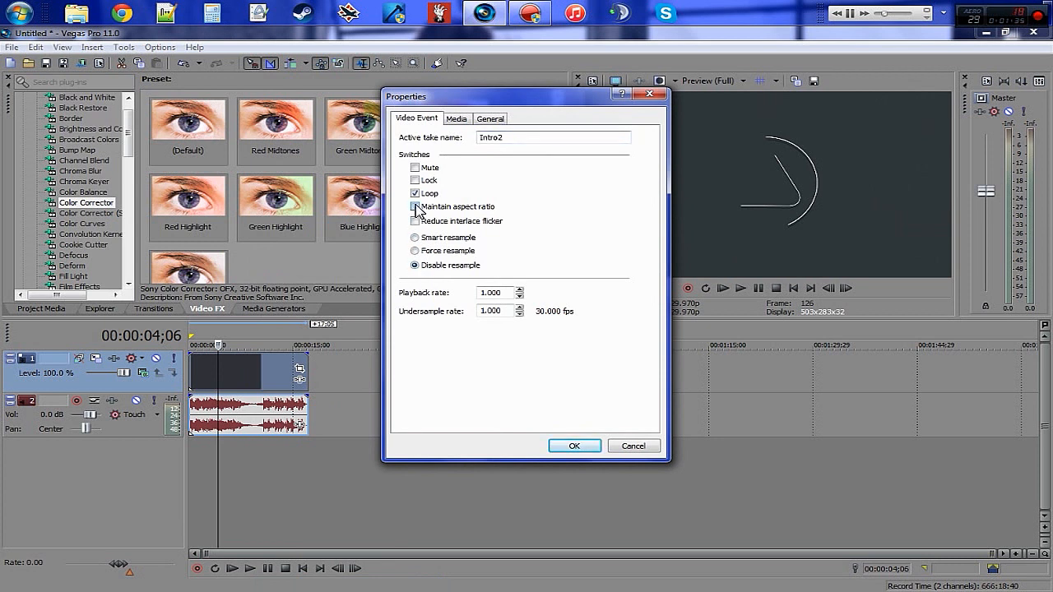
left_click(575, 446)
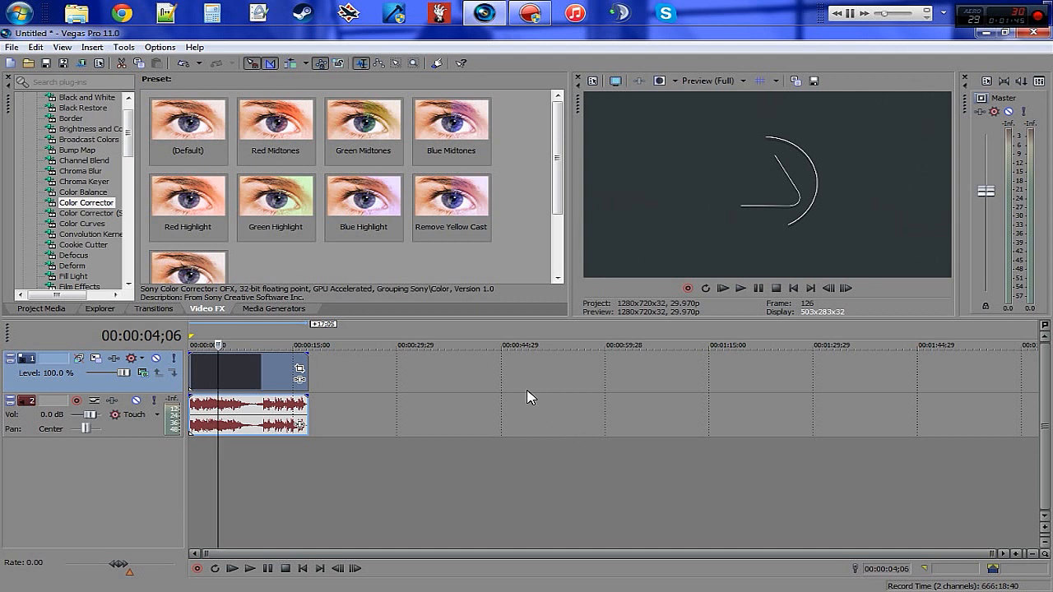
Look through the available presets of the Color Corrector, Color Curves and Sharpen video effects.
left_click_drag(565, 169, 565, 194)
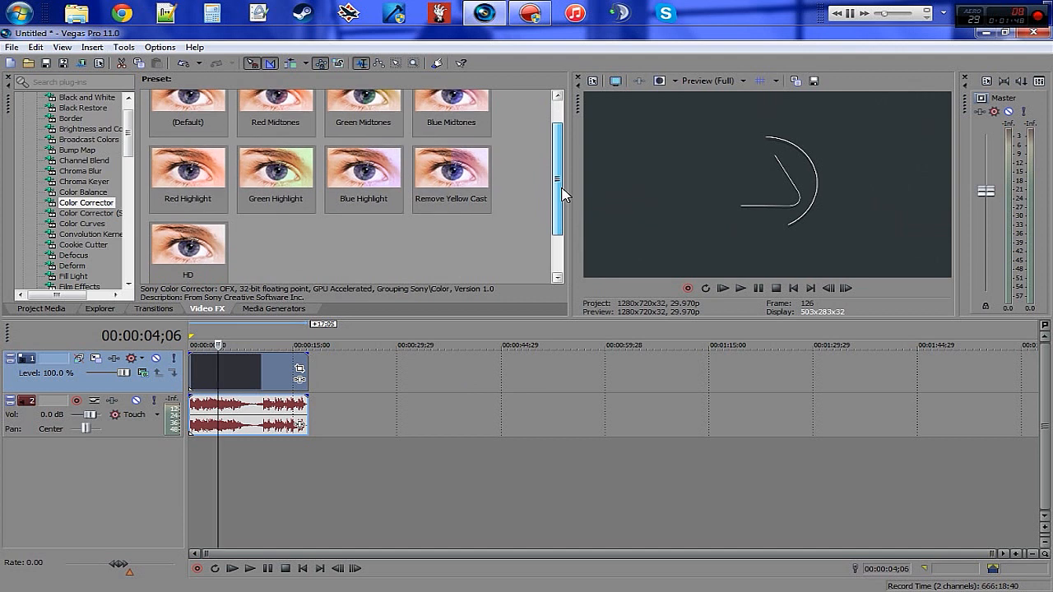
scroll(565, 194, "up", 1)
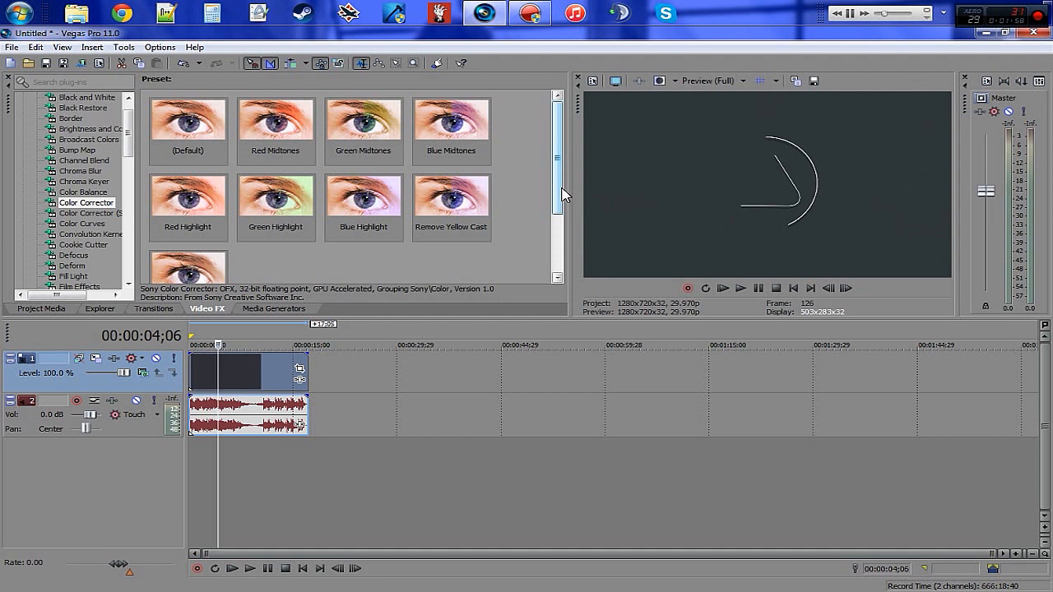
left_click(97, 224)
mouse_move(129, 140)
left_mouse_down()
mouse_move(135, 219)
mouse_move(129, 137)
left_mouse_up()
left_click(121, 236)
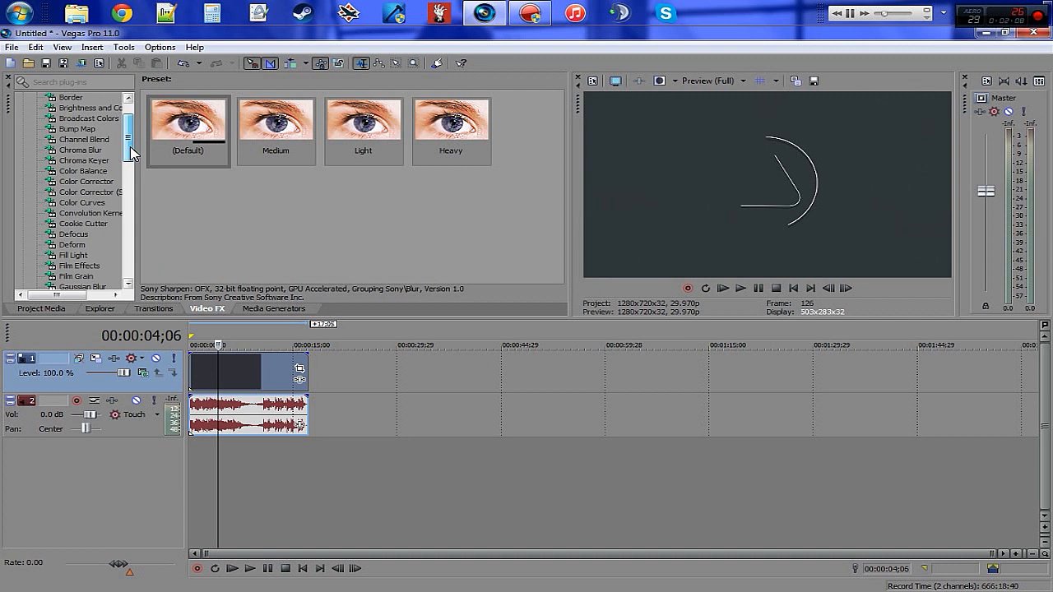
Apply the HD preset of Color Corrector to the Intro2 video event and review its color wheel parameters.
left_click(96, 182)
left_click_drag(558, 200, 558, 257)
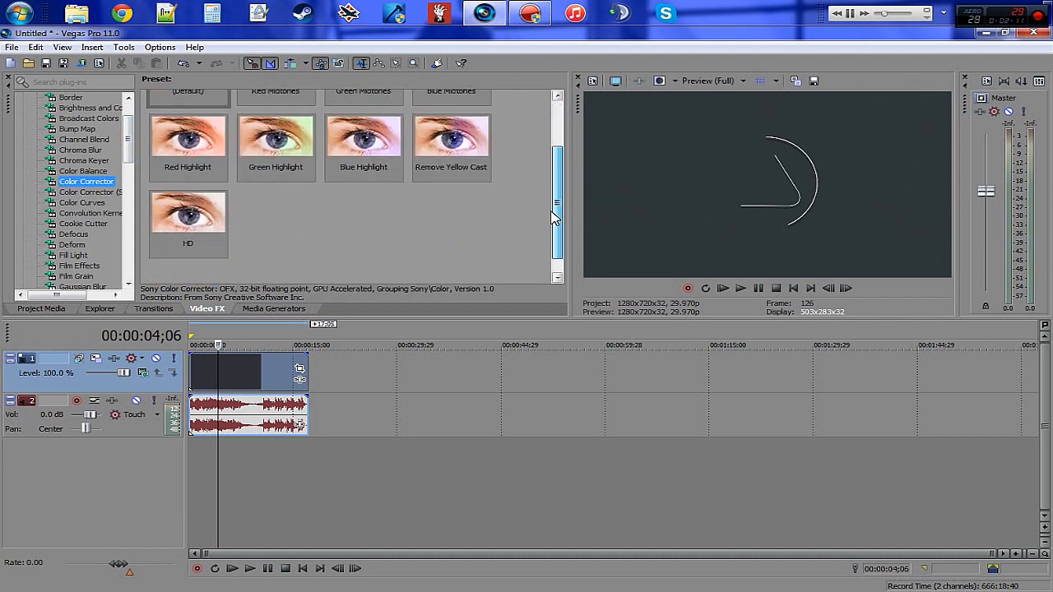
left_click(187, 209)
left_click_drag(187, 209, 254, 370)
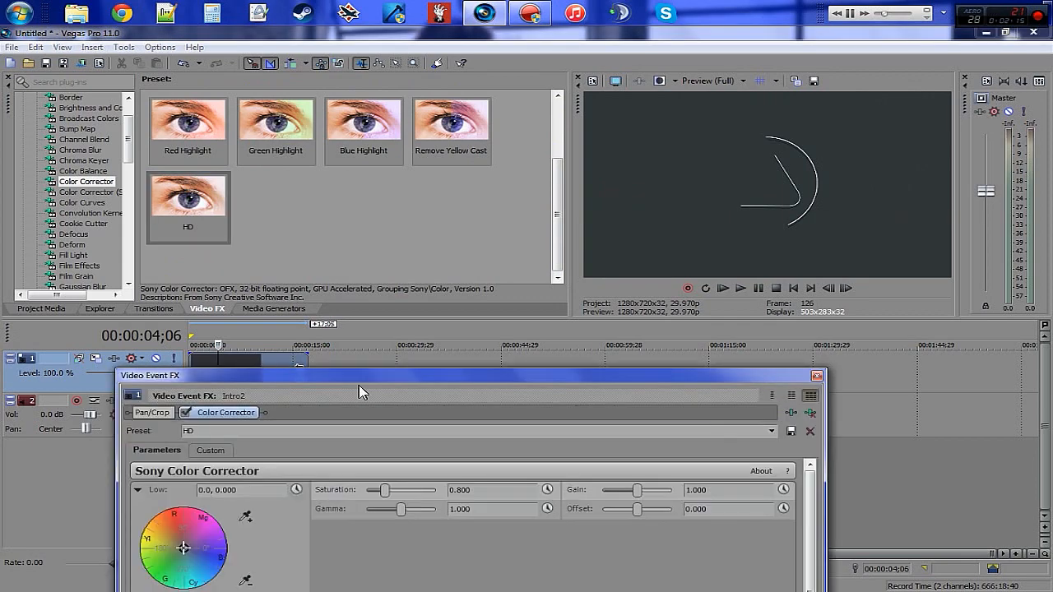
left_click_drag(364, 375, 386, 126)
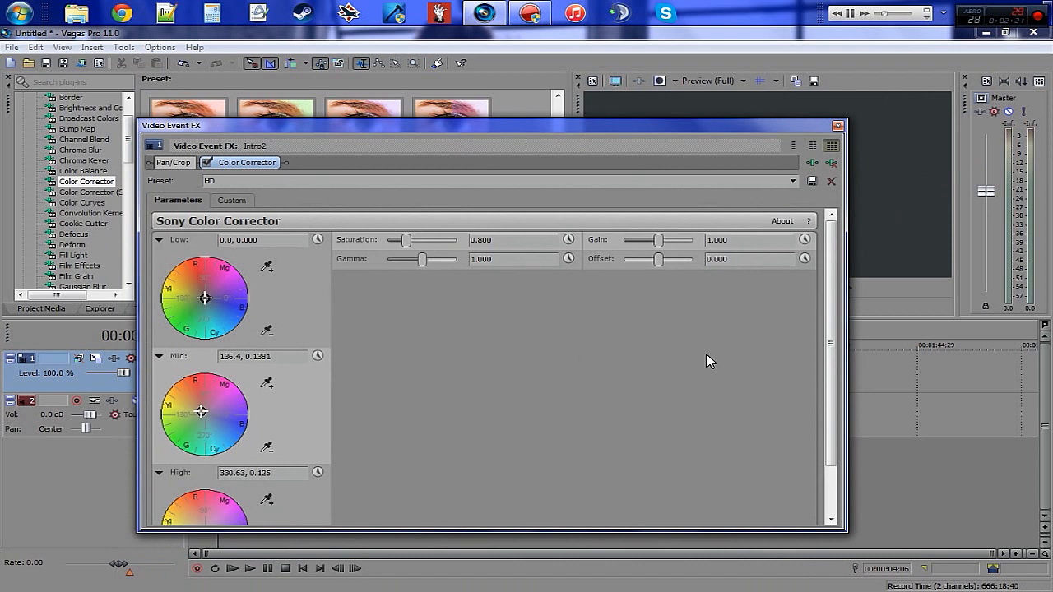
left_click_drag(833, 337, 836, 359)
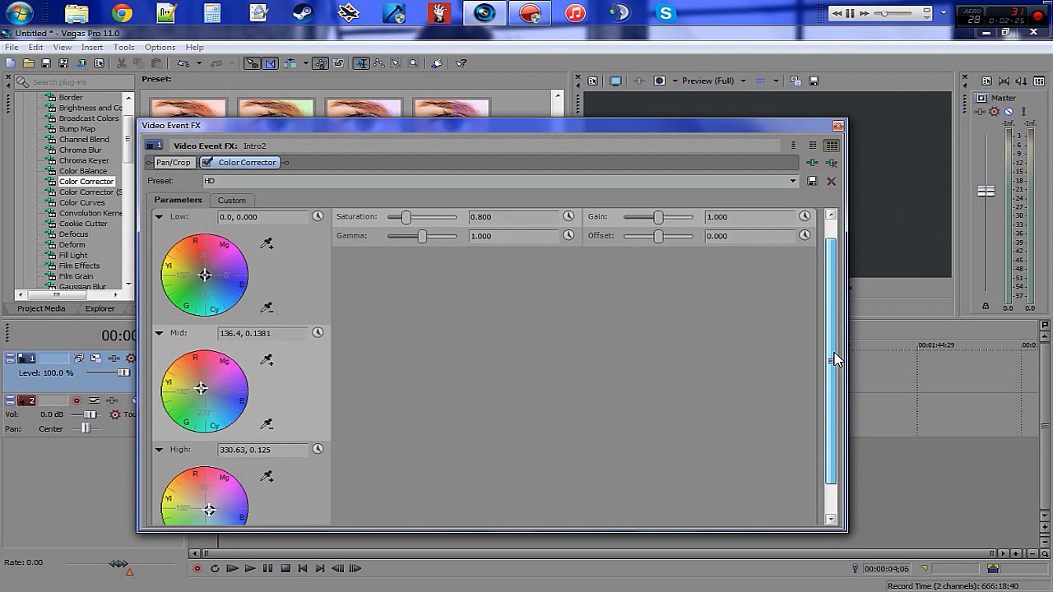
left_click_drag(836, 359, 847, 336)
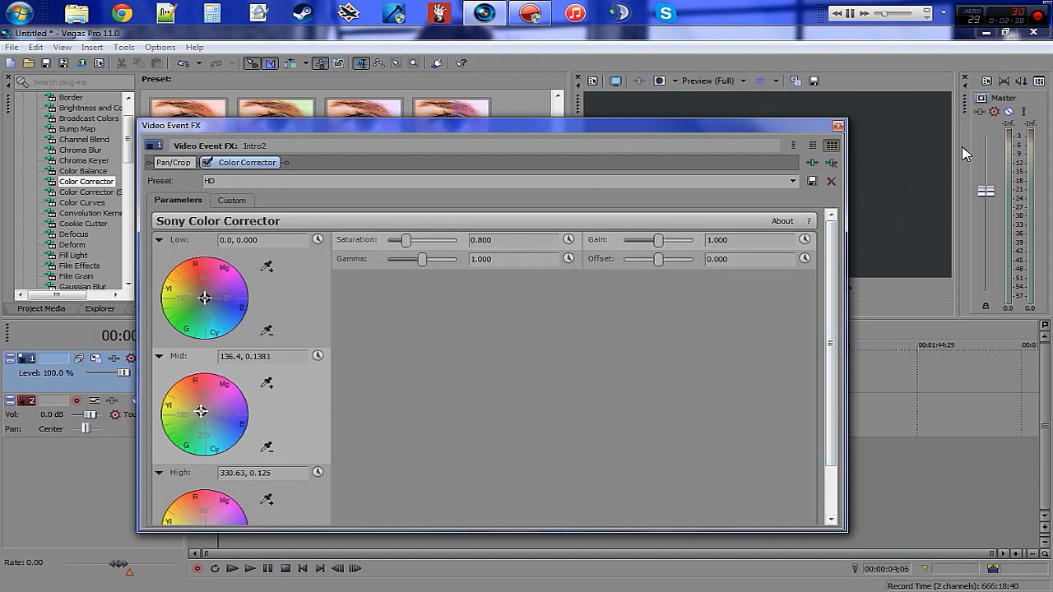
left_click(838, 127)
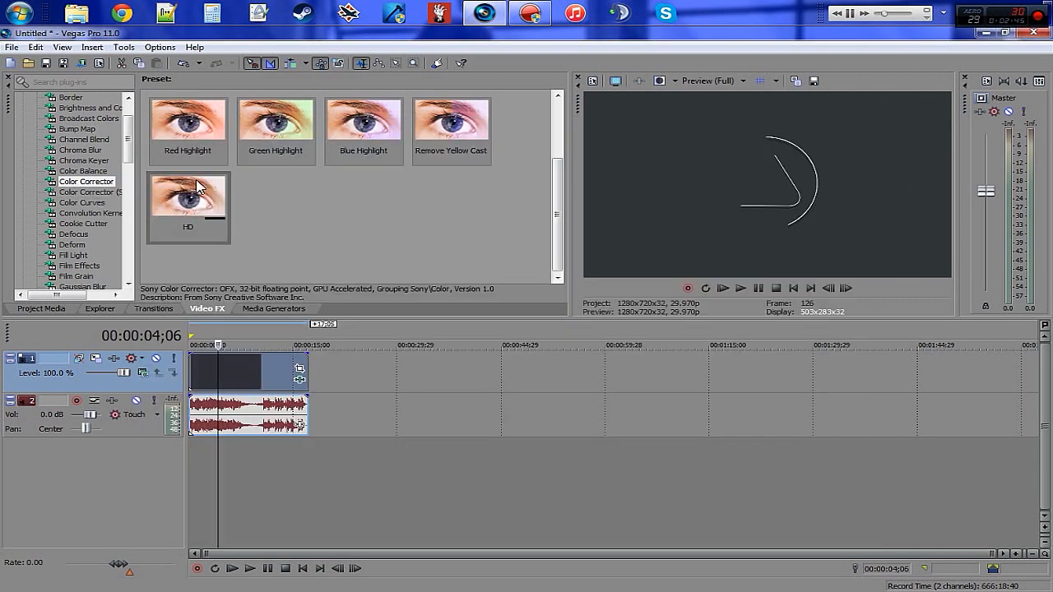
Add the HD preset of Color Curves to the Intro2 video event.
left_click(94, 203)
left_click_drag(558, 140, 559, 225)
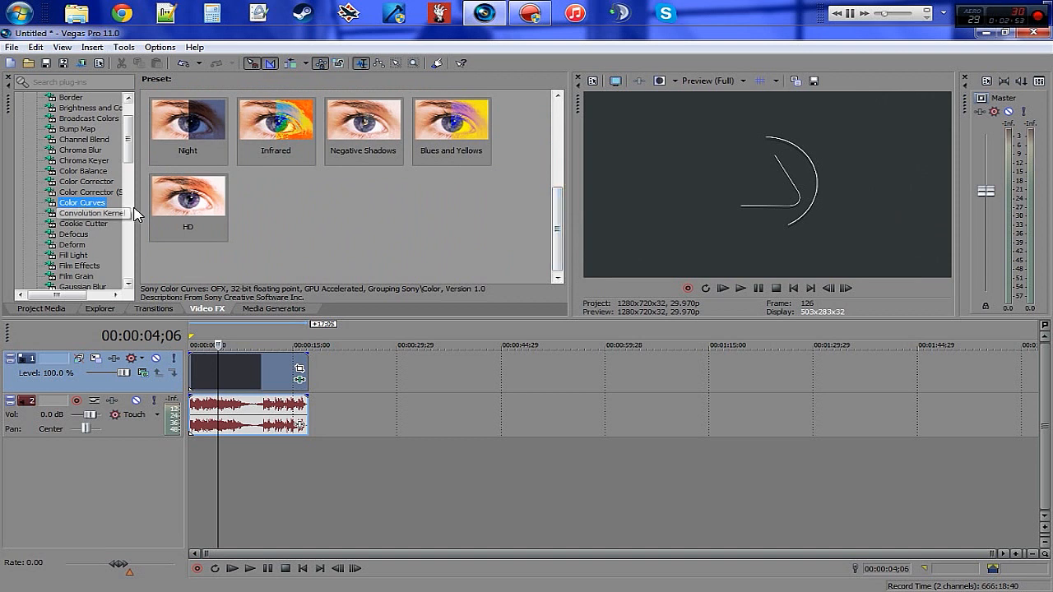
left_click_drag(177, 198, 235, 367)
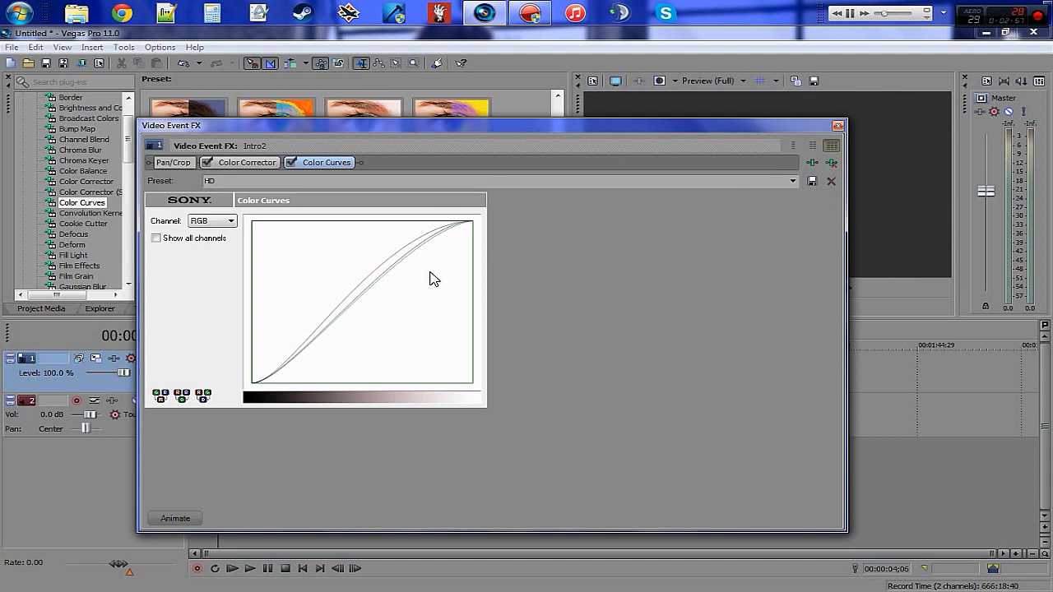
Examine the HD preset's color curves on the Red, Green, Blue and RGB channels.
left_click(227, 221)
left_click(209, 243)
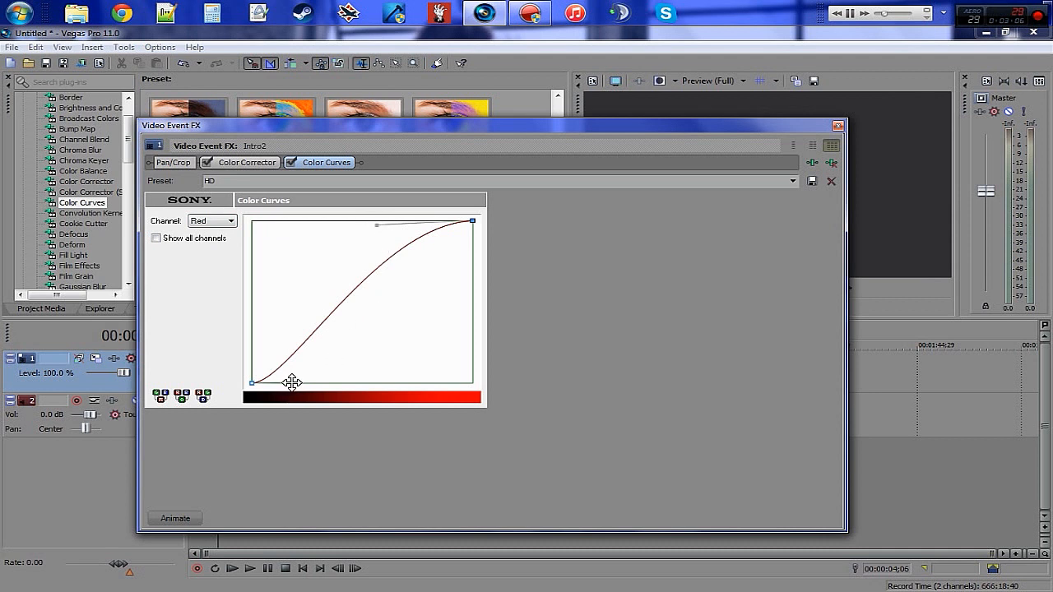
left_click(214, 221)
left_click(216, 250)
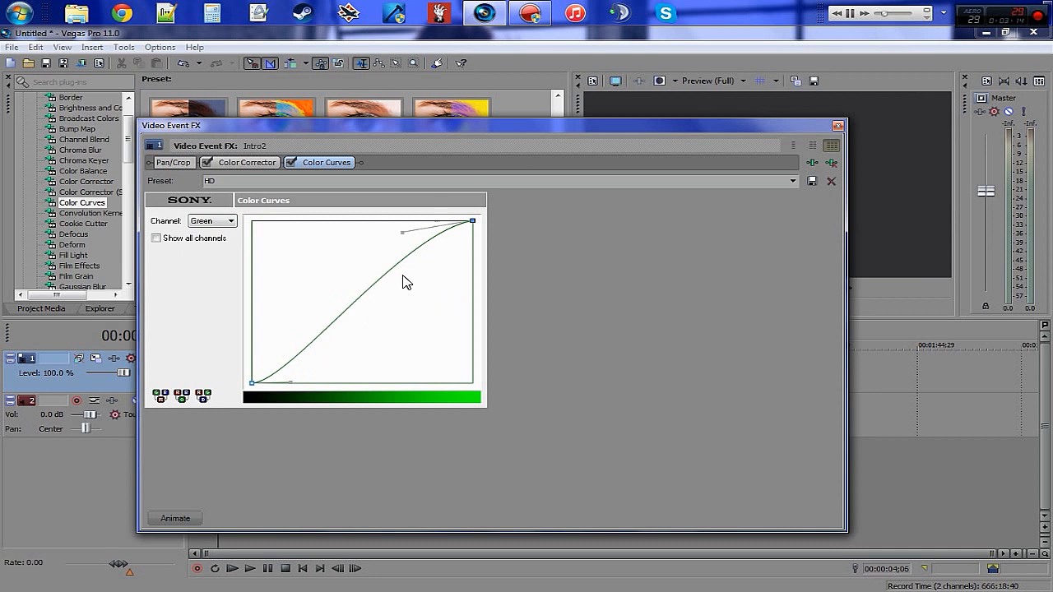
left_click(218, 221)
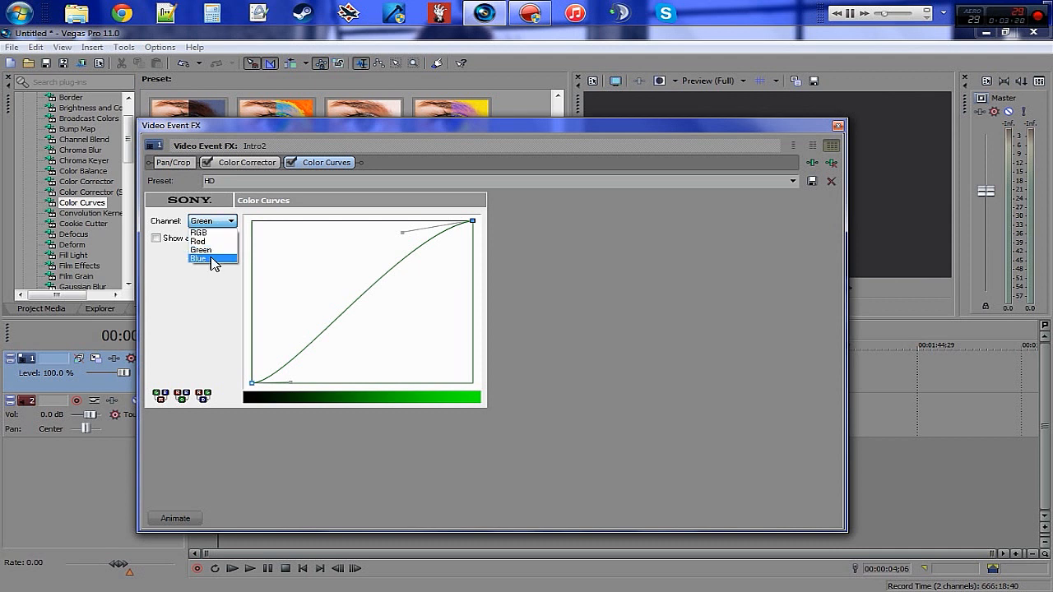
left_click(213, 260)
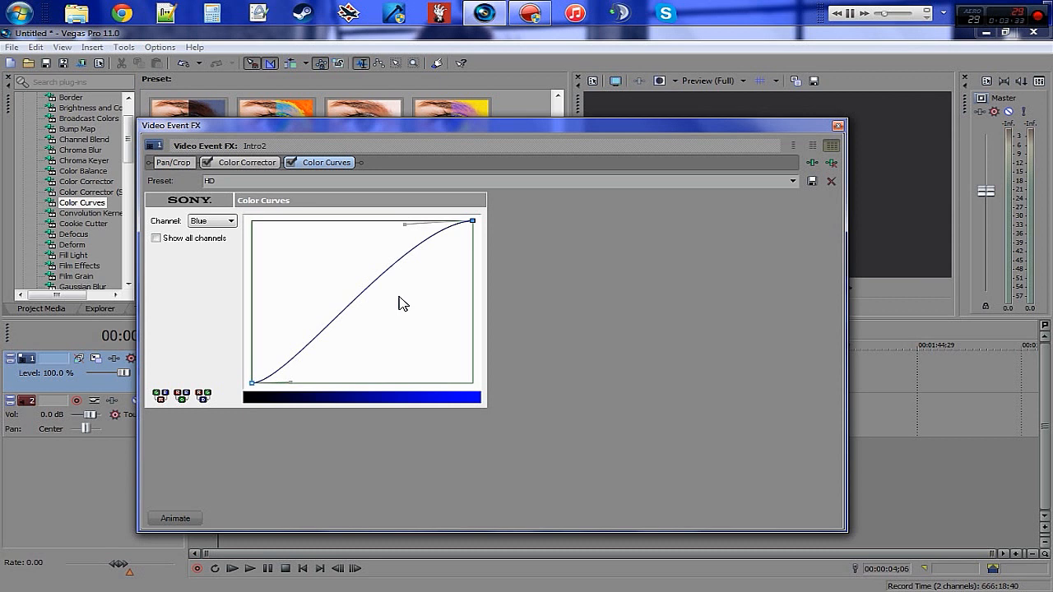
left_click(227, 222)
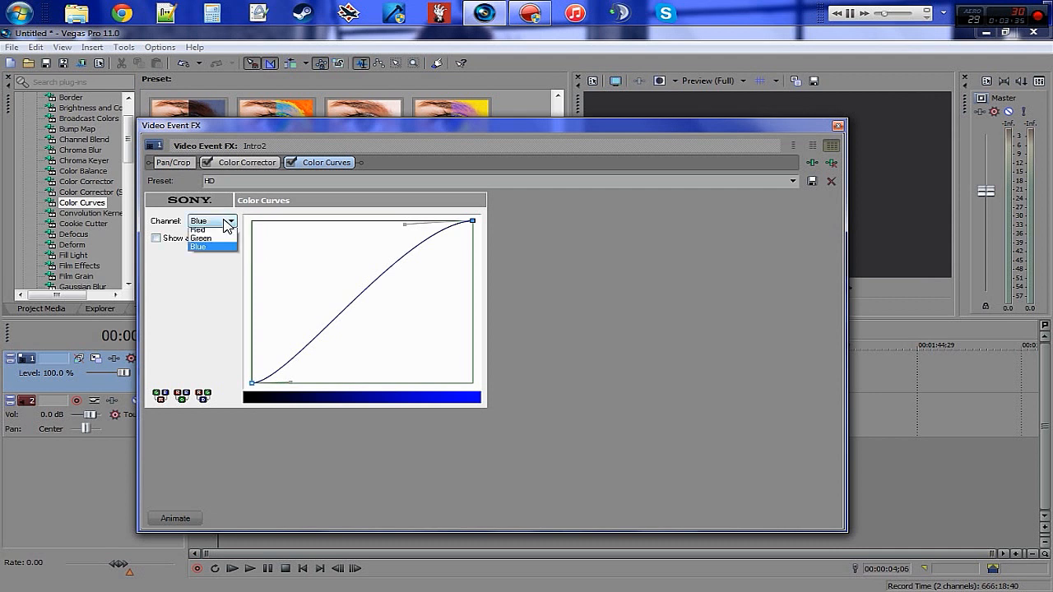
left_click(216, 235)
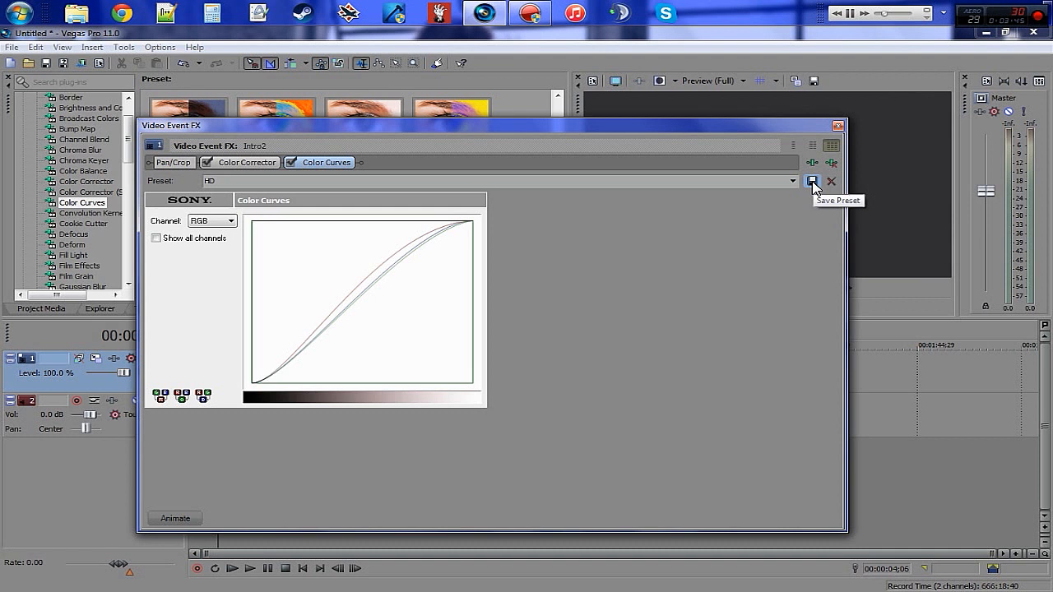
left_click(735, 184)
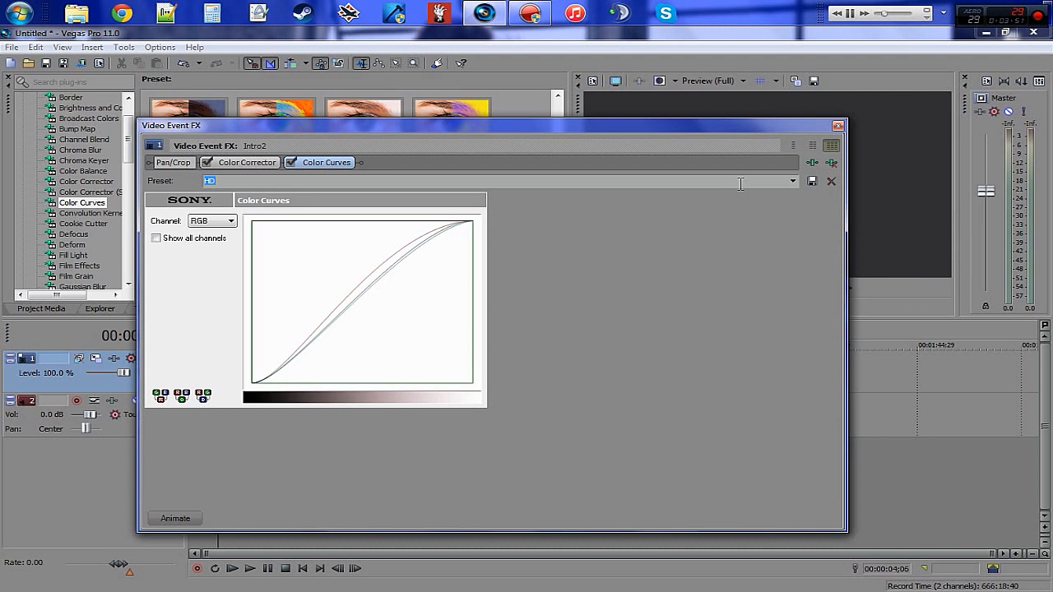
left_click(810, 182)
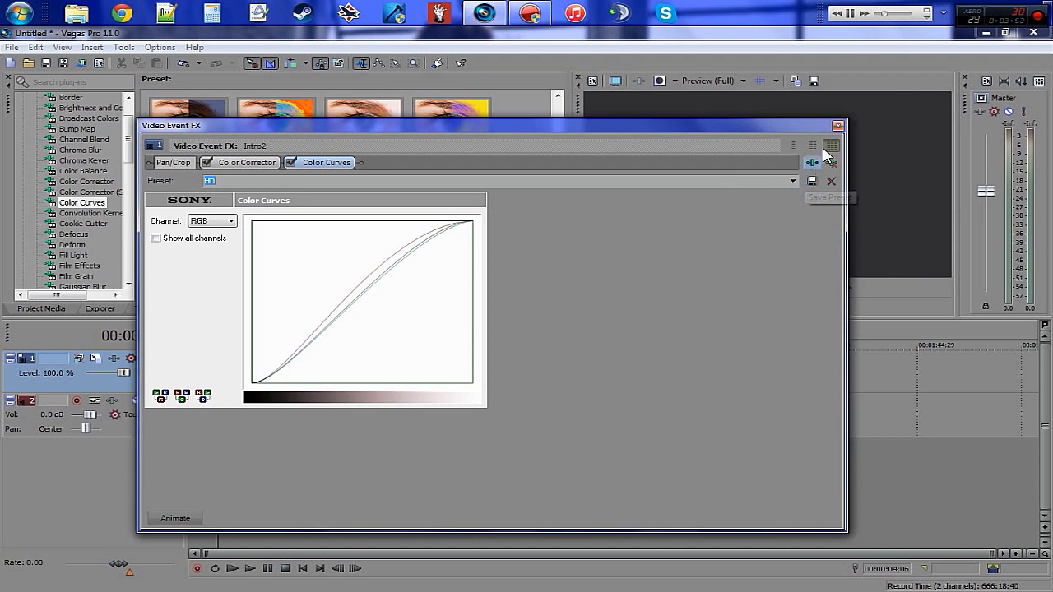
left_click(838, 125)
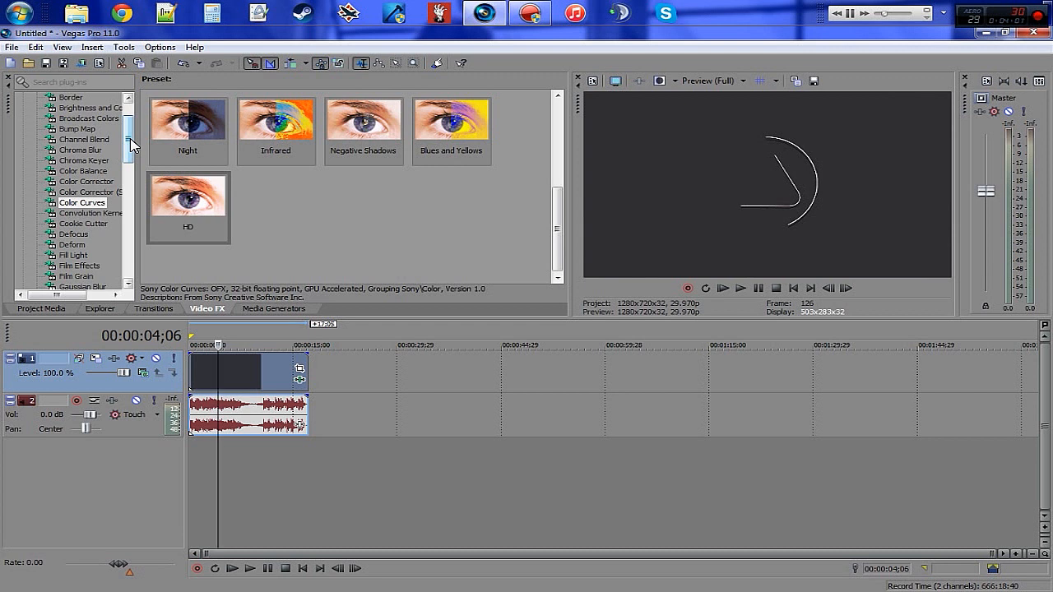
Add the (Default) preset of Sharpen to the Intro2 video event.
left_click_drag(130, 146, 131, 224)
left_click(73, 235)
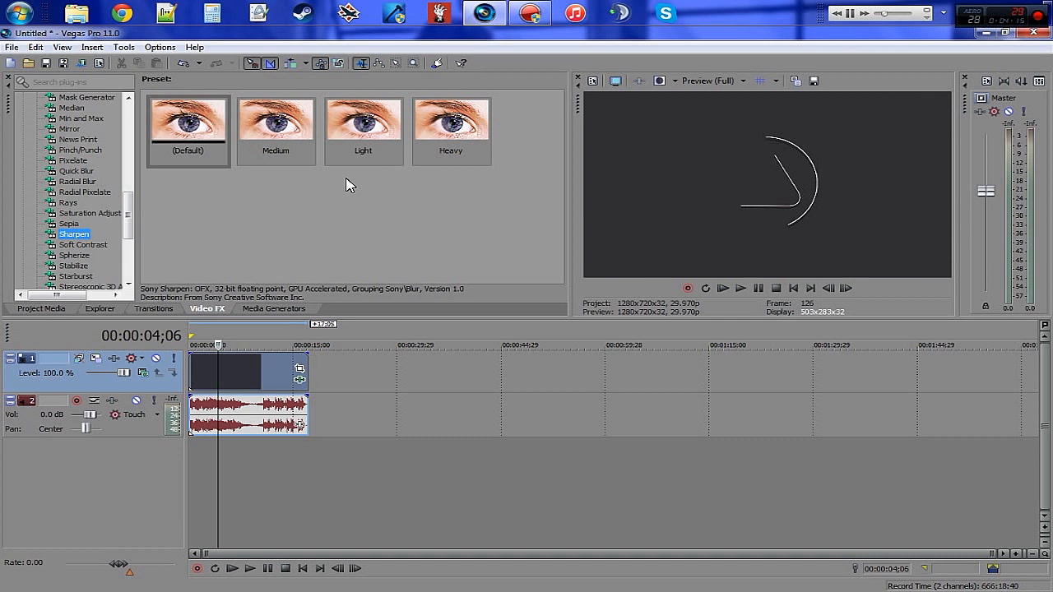
left_click_drag(188, 123, 243, 388)
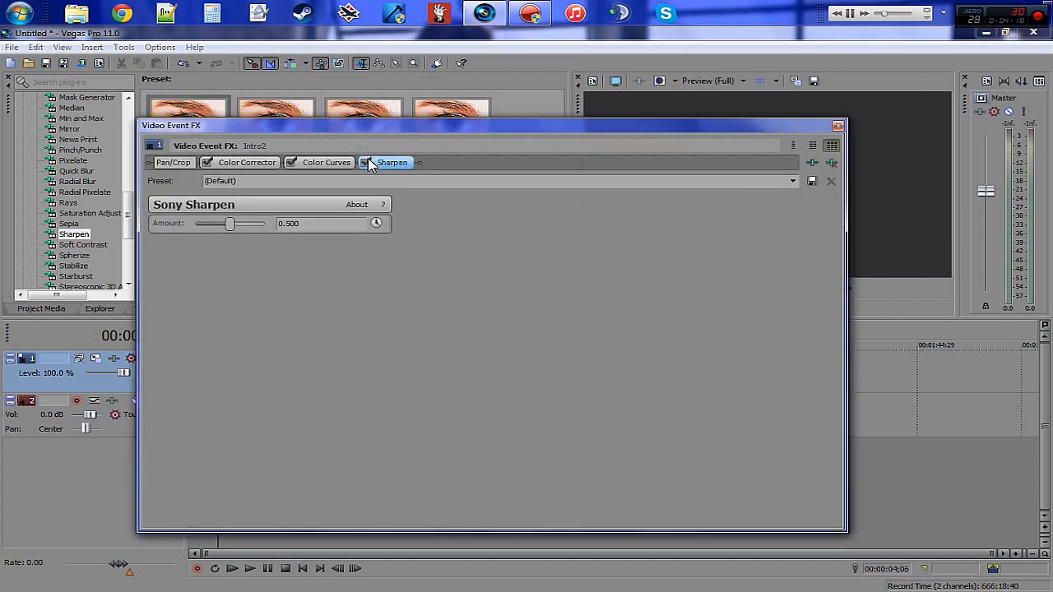
Close the effects window and check the Intro2 video event's resample setting in its properties.
left_click(838, 125)
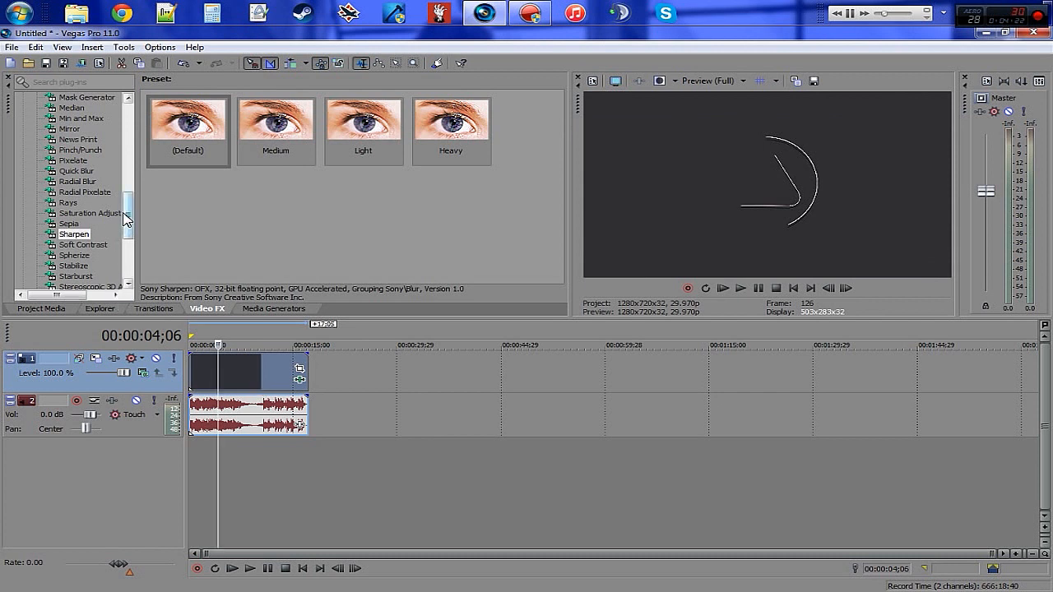
left_click_drag(127, 217, 127, 109)
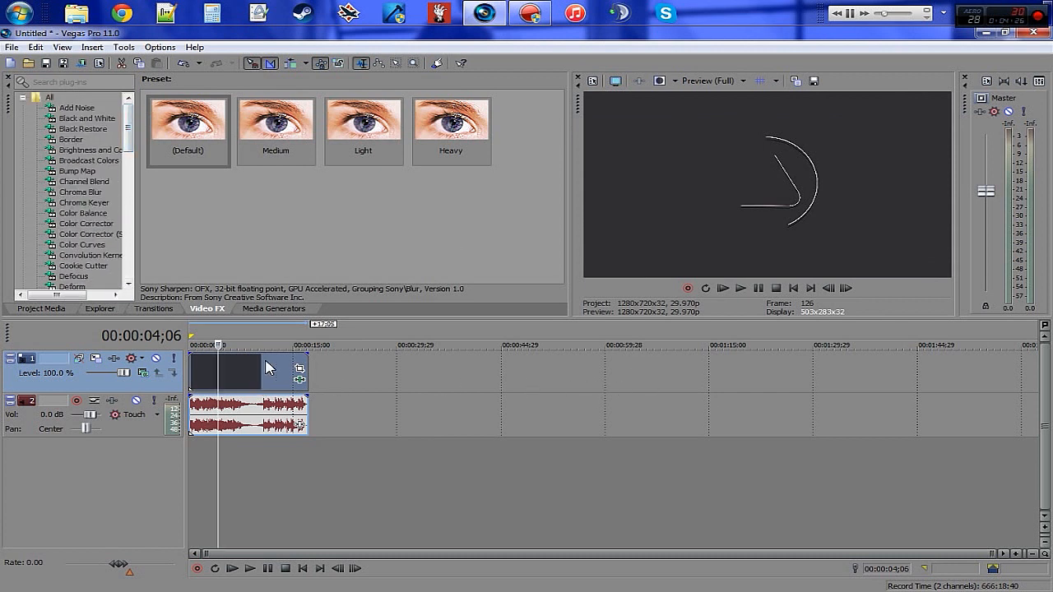
right_click(212, 376)
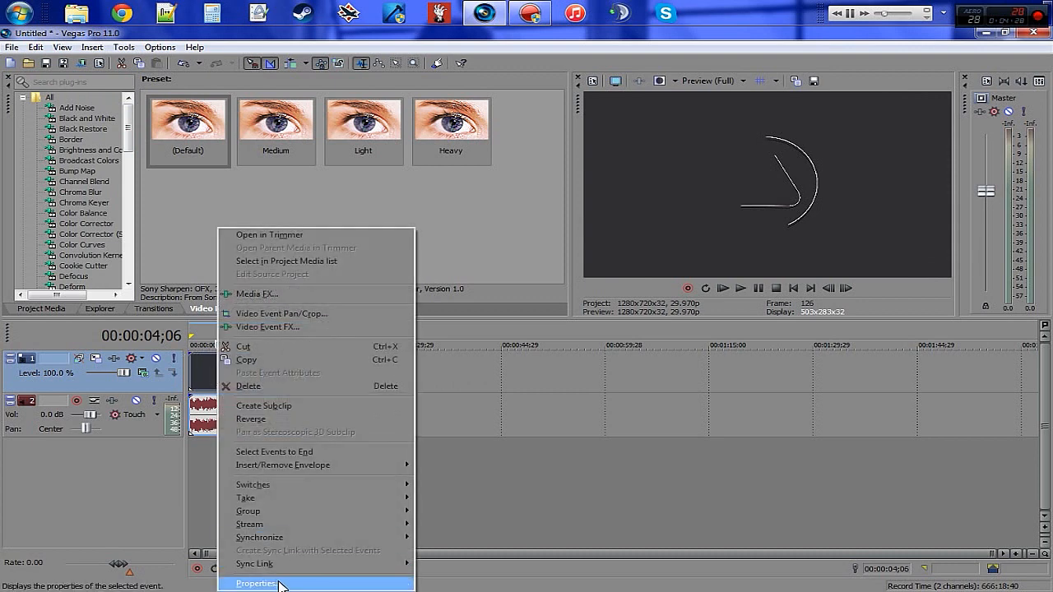
left_click(258, 582)
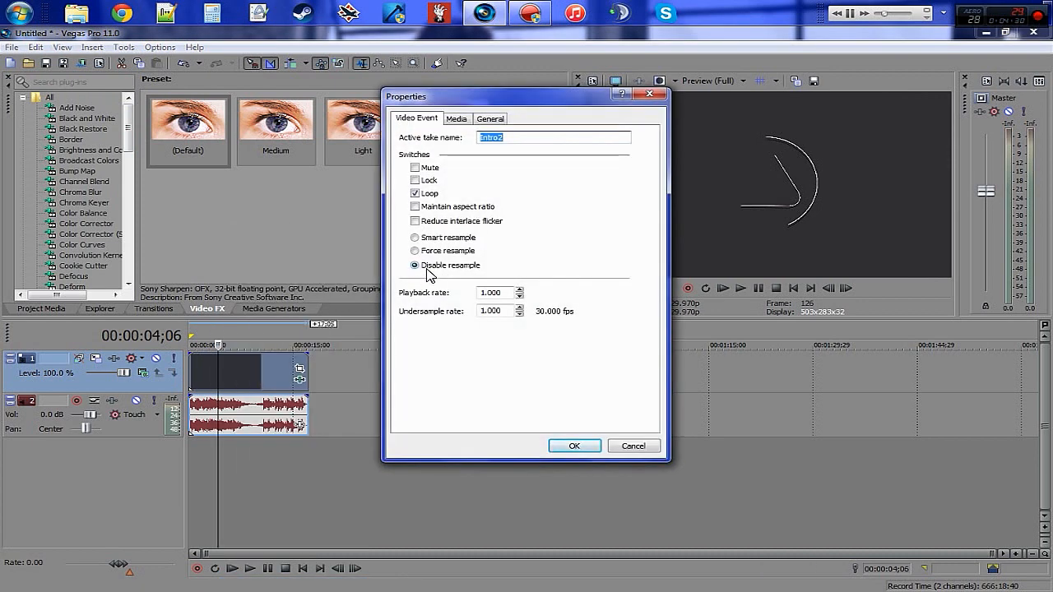
left_click(650, 93)
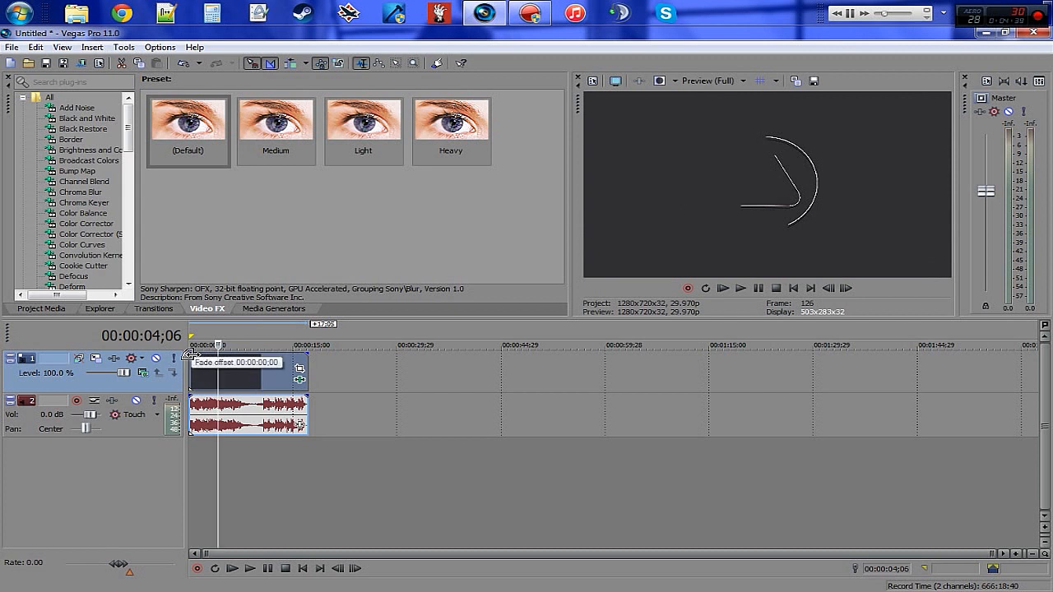
Add a short fade-in at the start and a short fade-out at the end of the Intro2 video event.
left_click_drag(189, 354, 199, 356)
left_click_drag(316, 355, 297, 357)
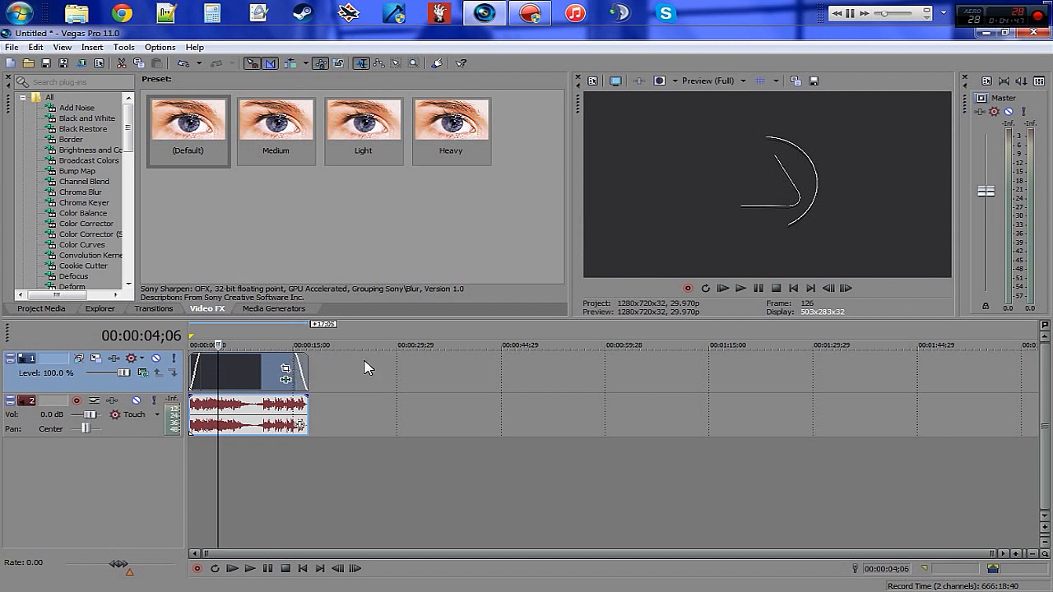
scroll(421, 420, "up", 3)
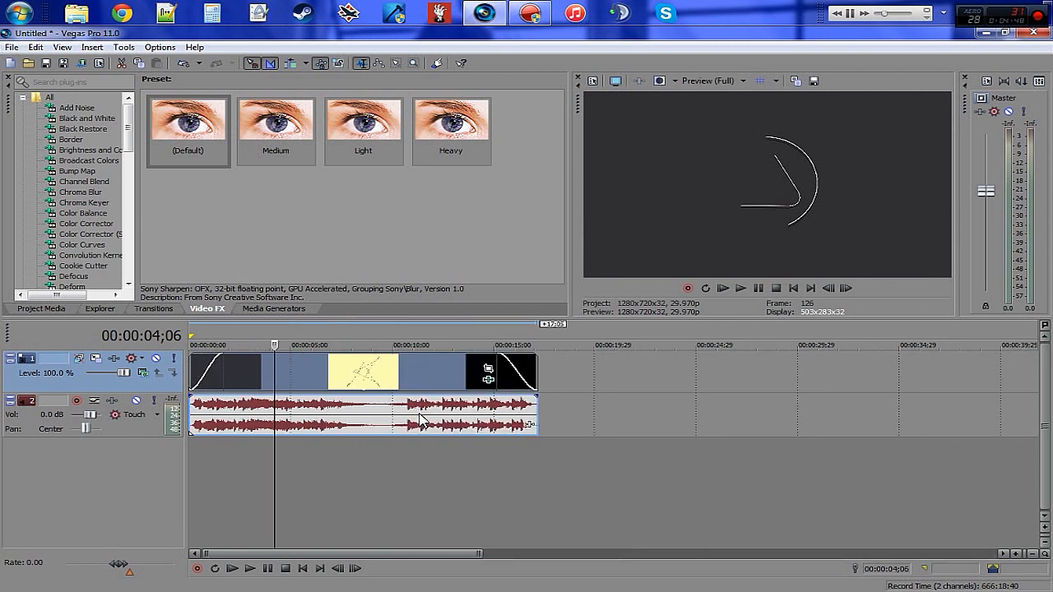
Open the Render As settings and choose the YT 720p Render template under Windows Media Video V11 (*.wmv).
left_click(12, 47)
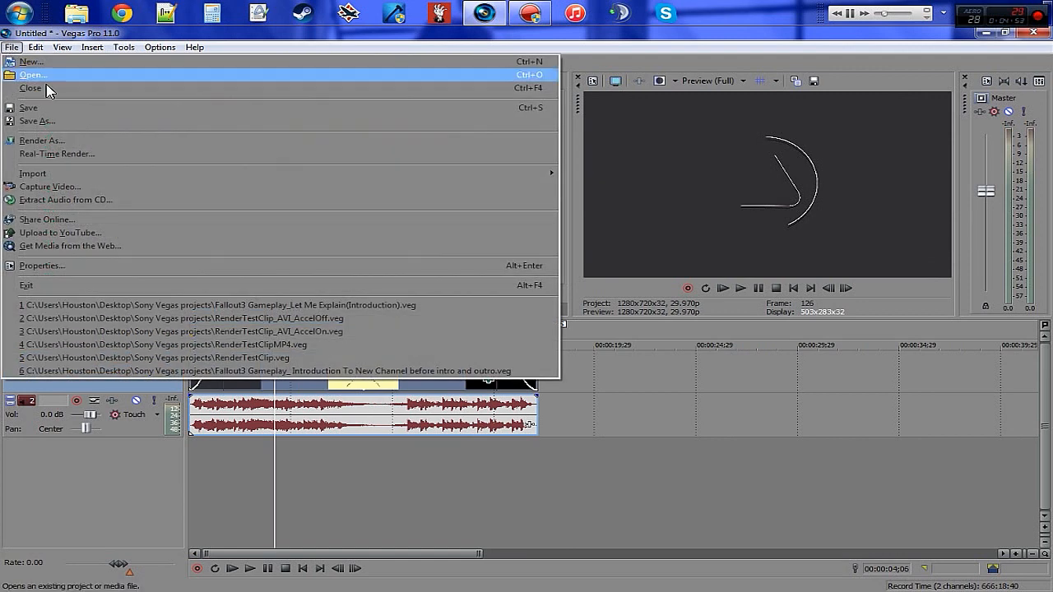
left_click(54, 144)
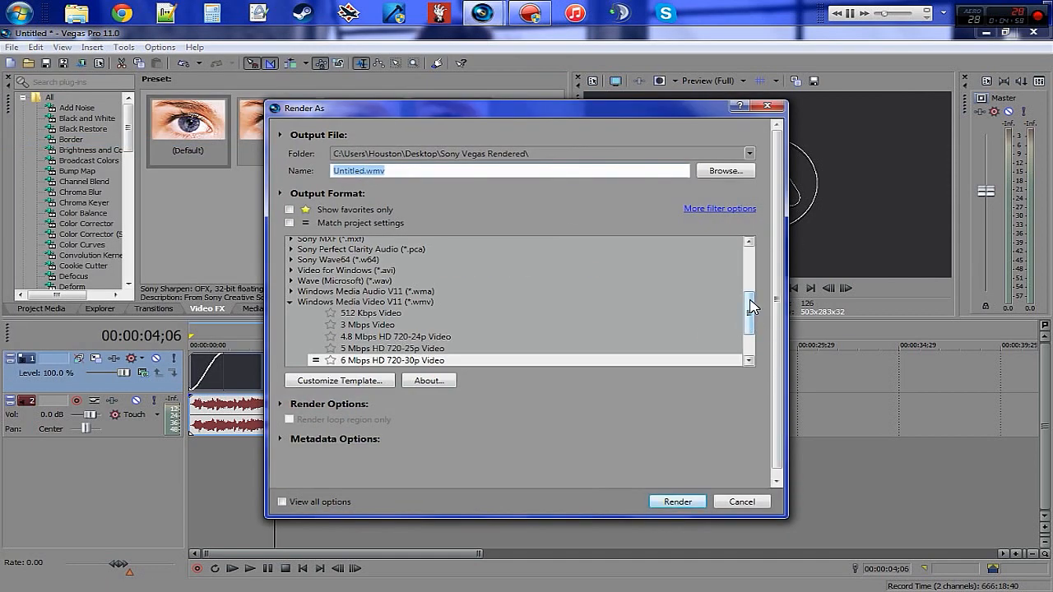
left_click_drag(750, 306, 727, 315)
left_click(330, 275)
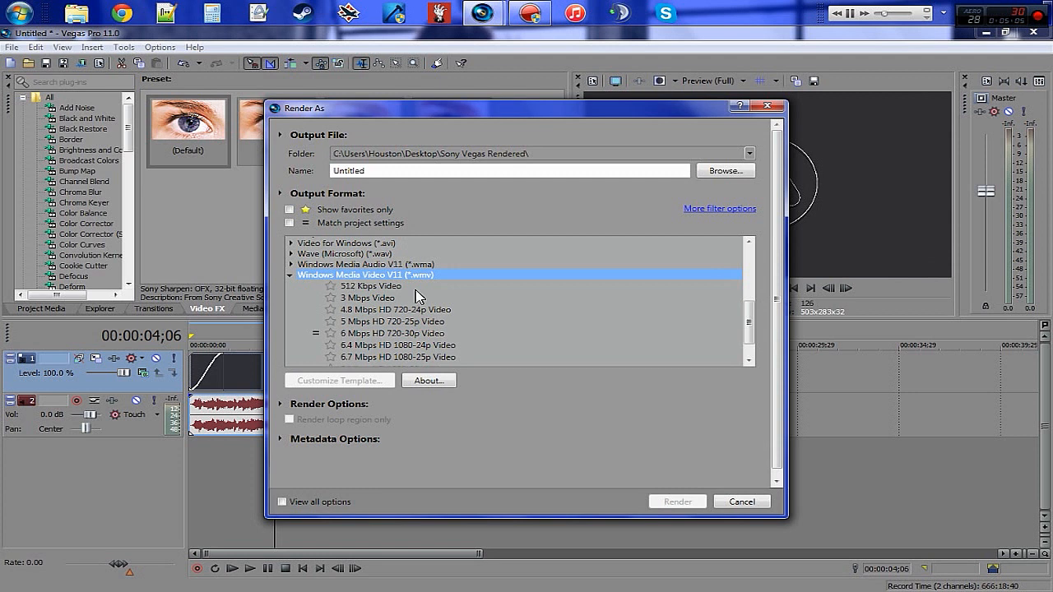
left_click(346, 288)
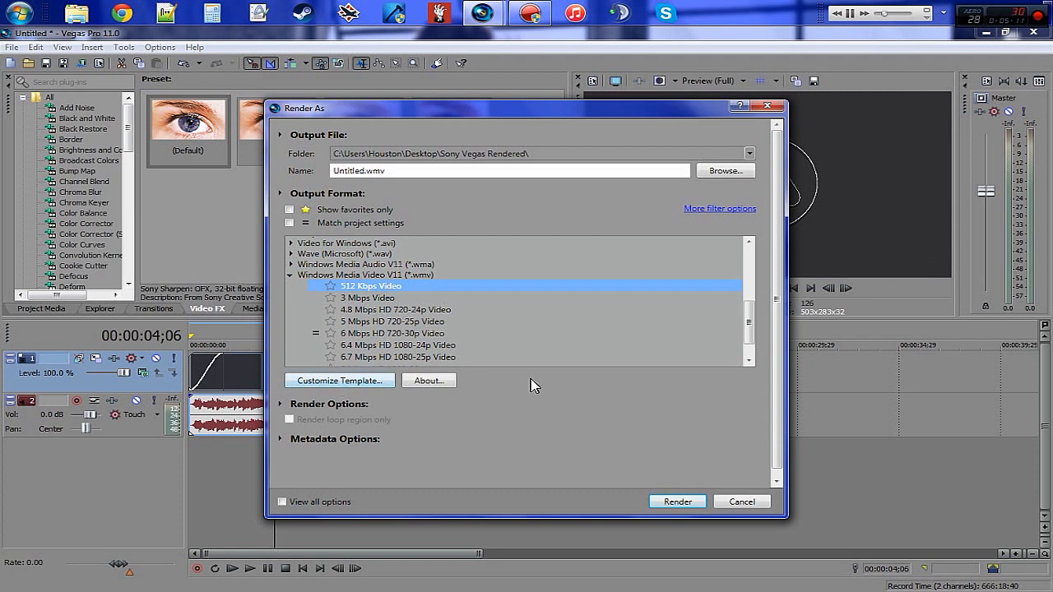
left_click_drag(752, 322, 752, 337)
left_click(380, 351)
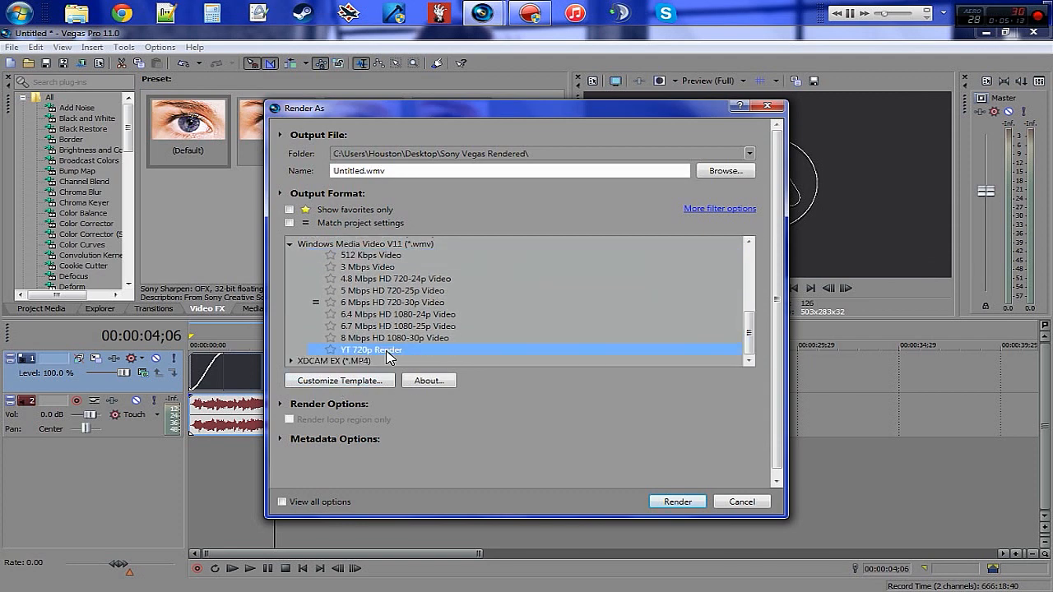
Customize the template's audio with CBR mode, Windows Media Audio 9.2 format and 64 kbps, 48 kHz, stereo (A/V) CBR attributes.
left_click(365, 382)
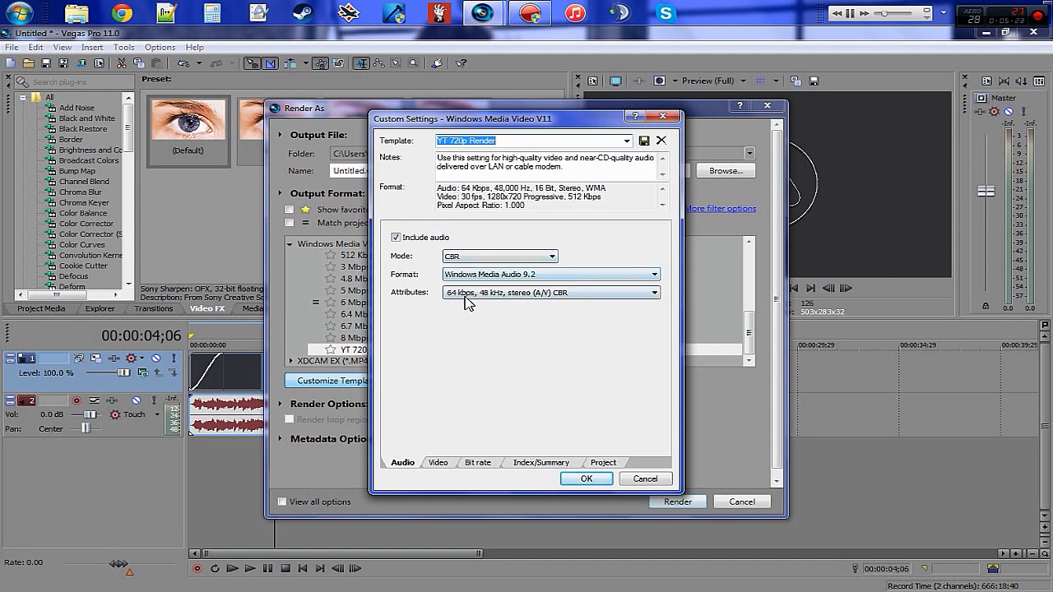
left_click(504, 257)
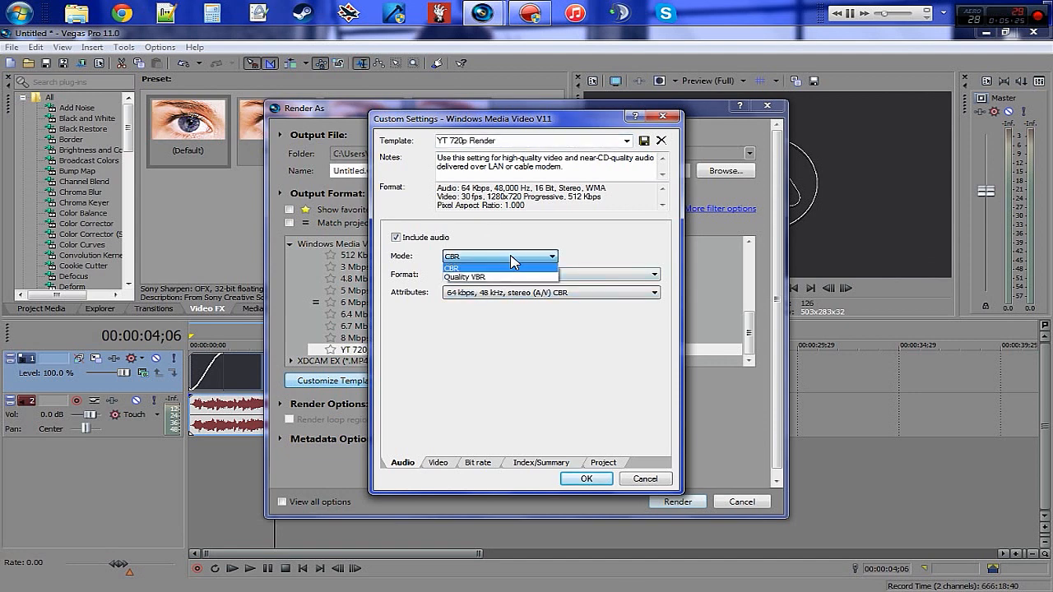
left_click(519, 267)
left_click(574, 277)
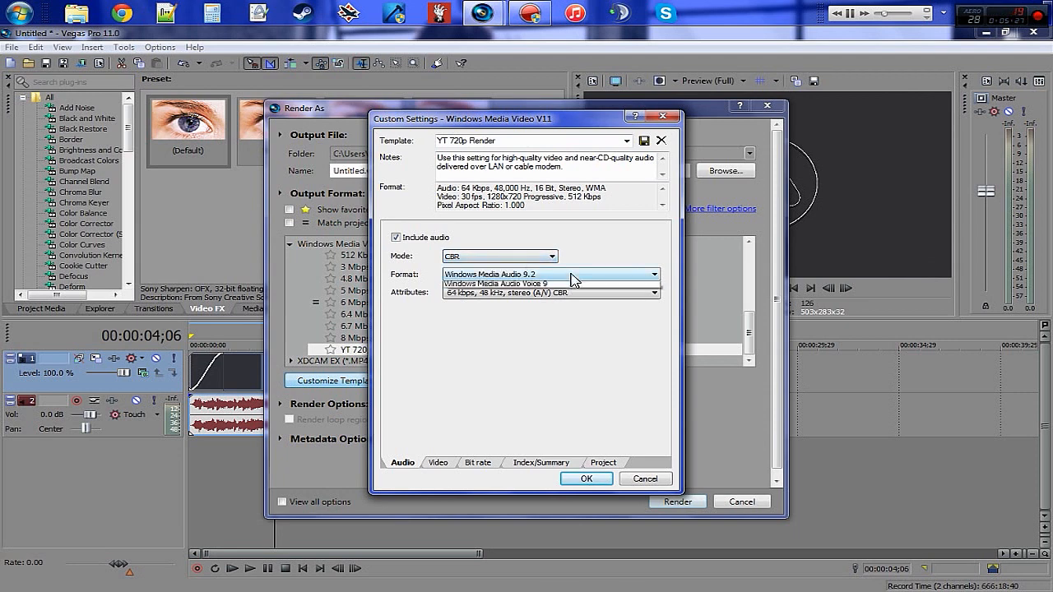
left_click(543, 282)
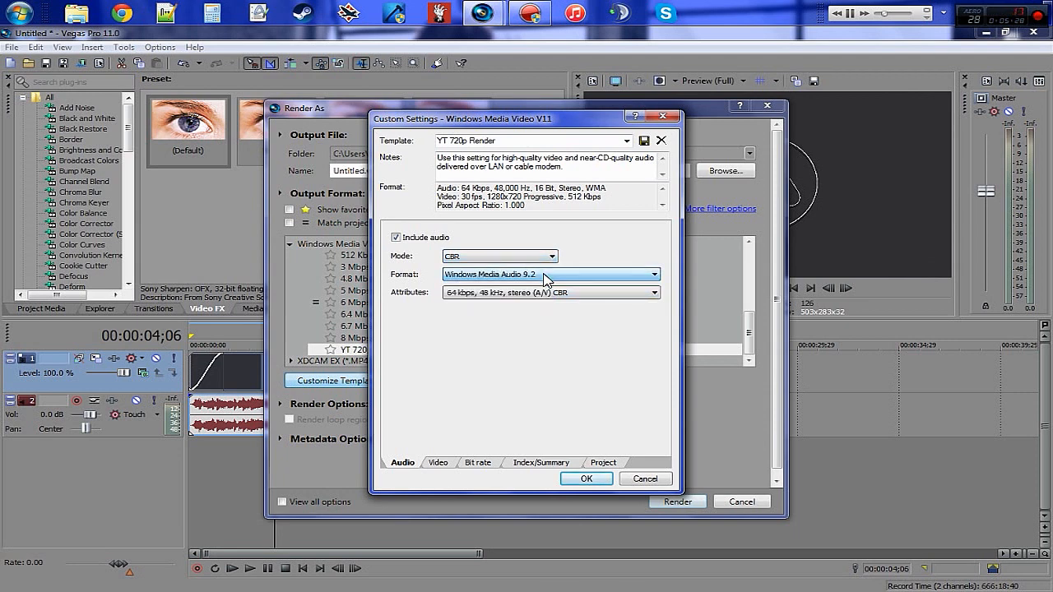
left_click(450, 295)
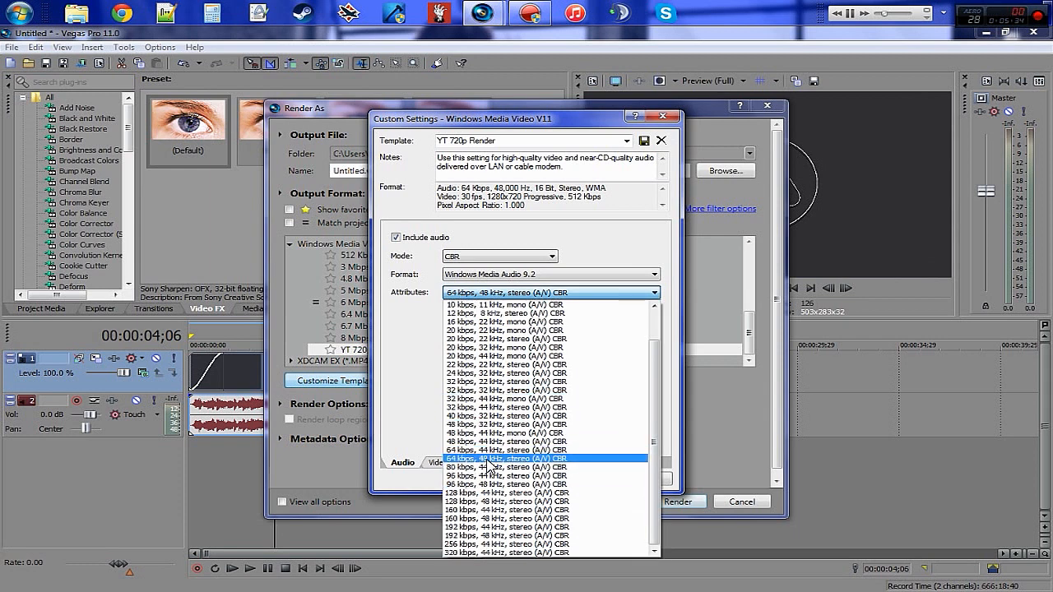
left_click(487, 459)
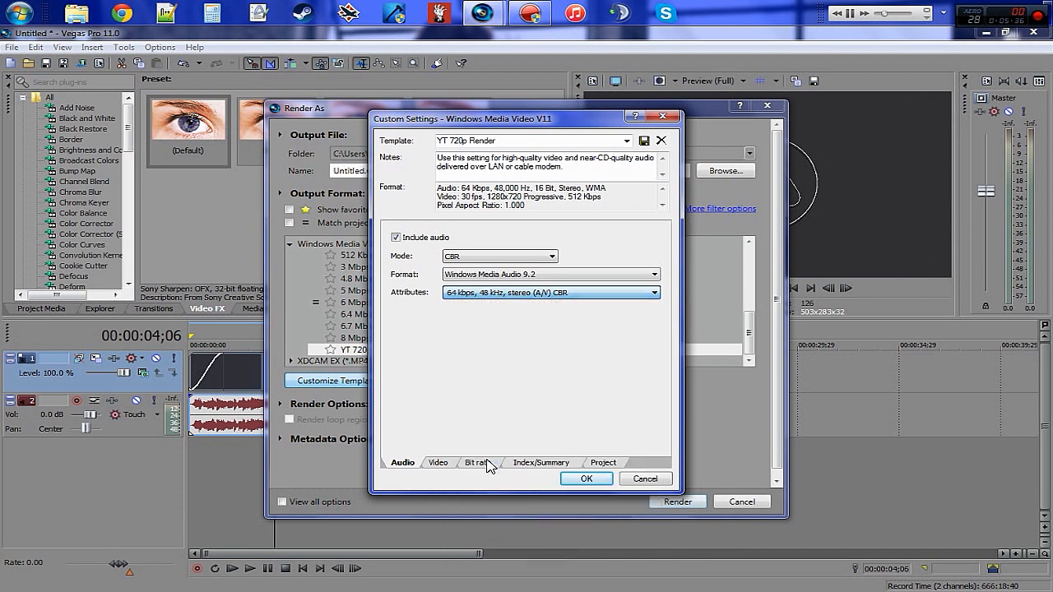
Review the template's video mode, format and image size options, keeping CBR, Windows Media Video 9 and High definition (1280x720).
left_click(436, 463)
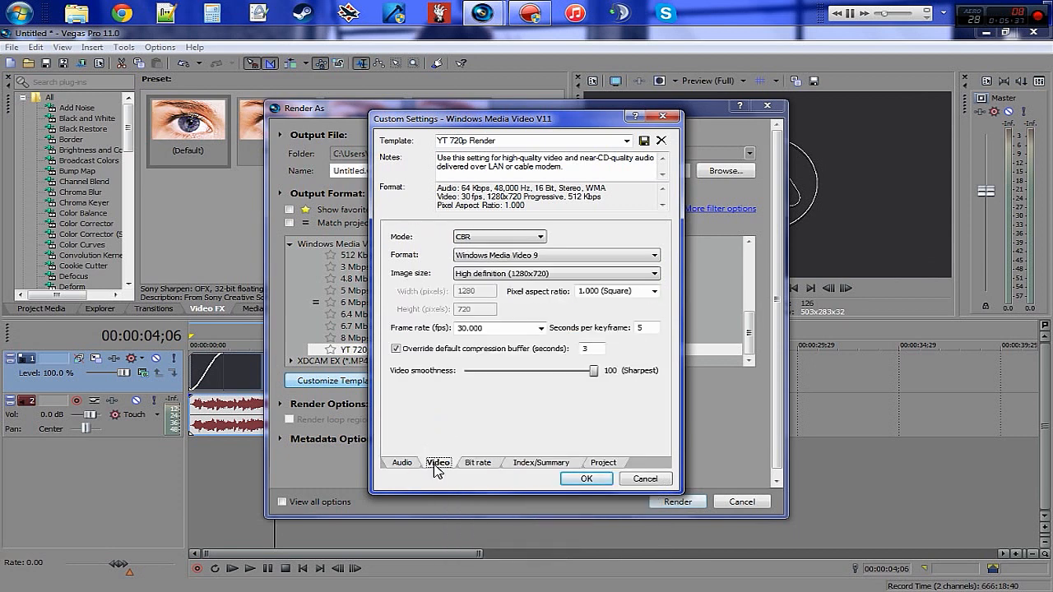
left_click(487, 243)
left_click(487, 247)
left_click(568, 257)
left_click(567, 257)
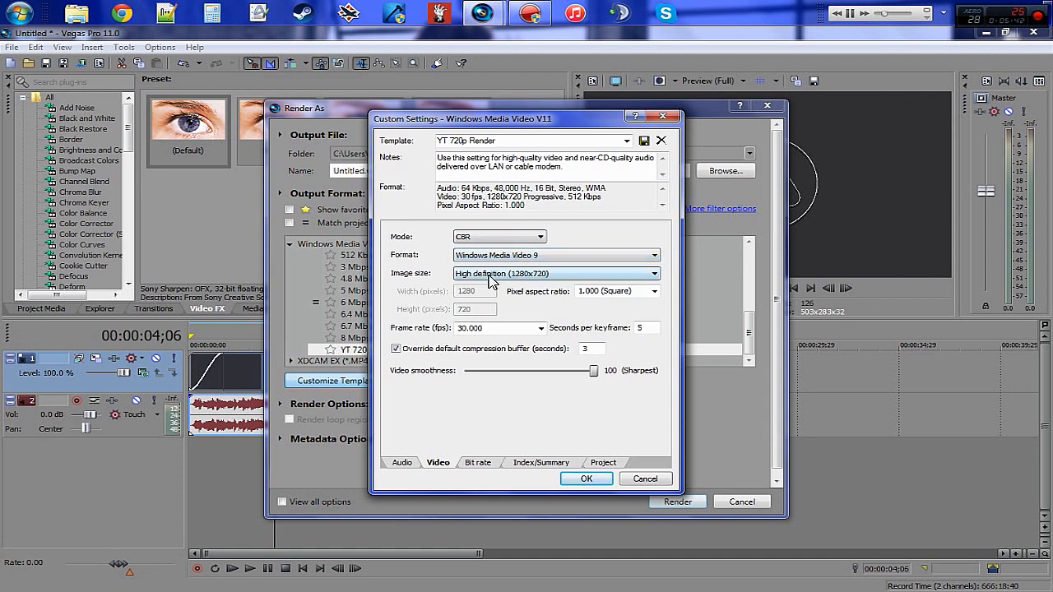
left_click(552, 277)
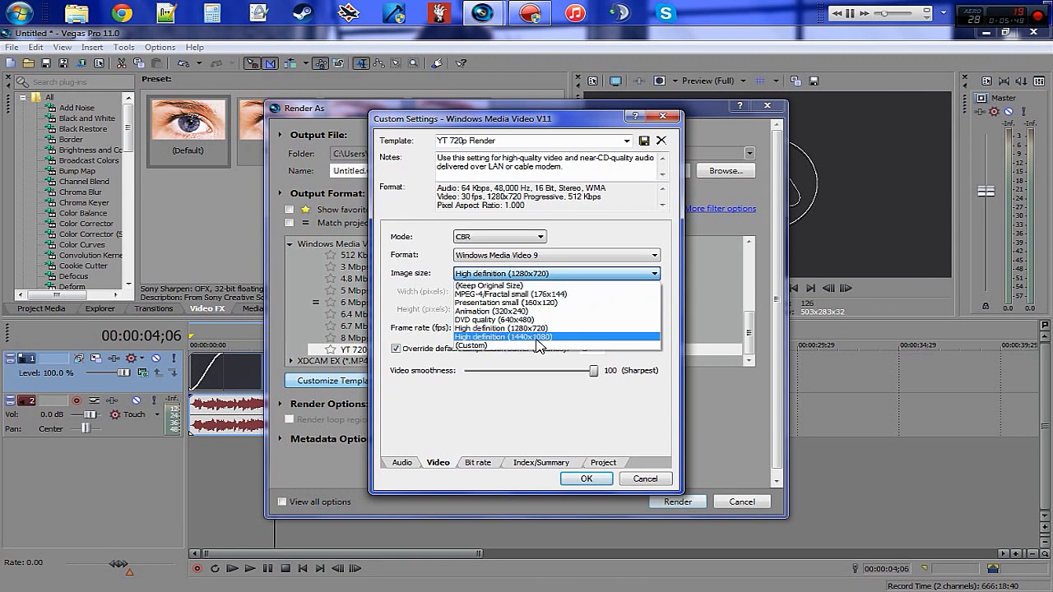
left_click(520, 277)
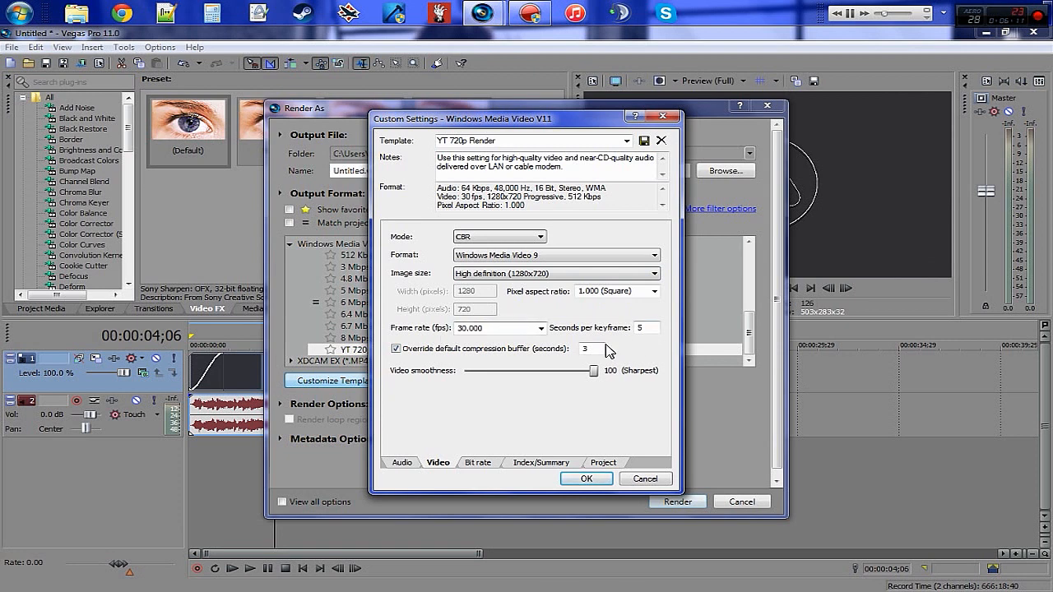
Review the template's bit rate, index/summary and project settings, including the video rendering quality options, and return to the audio settings.
left_click(478, 463)
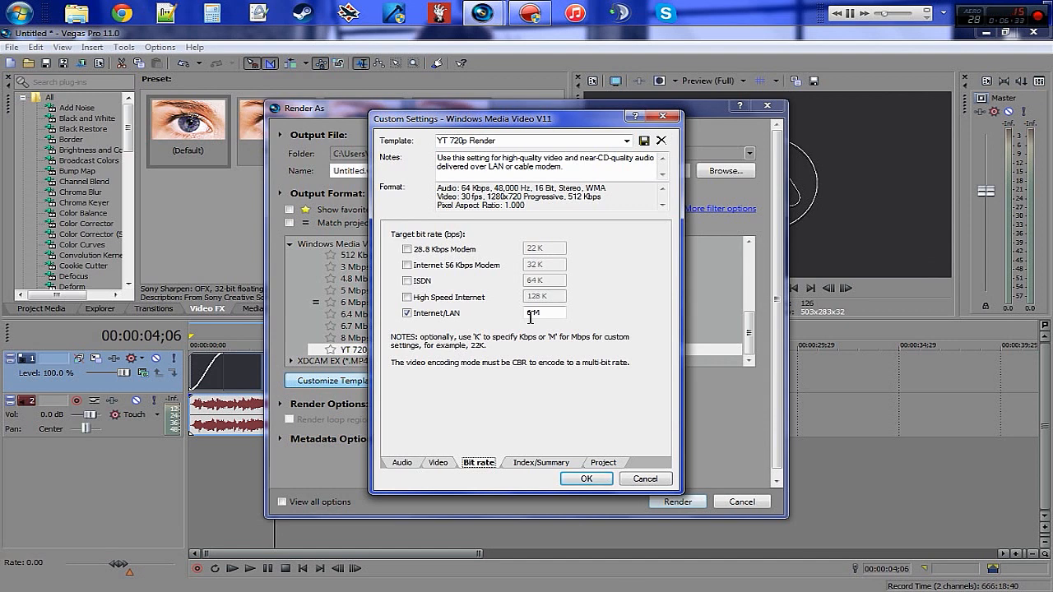
left_click(541, 462)
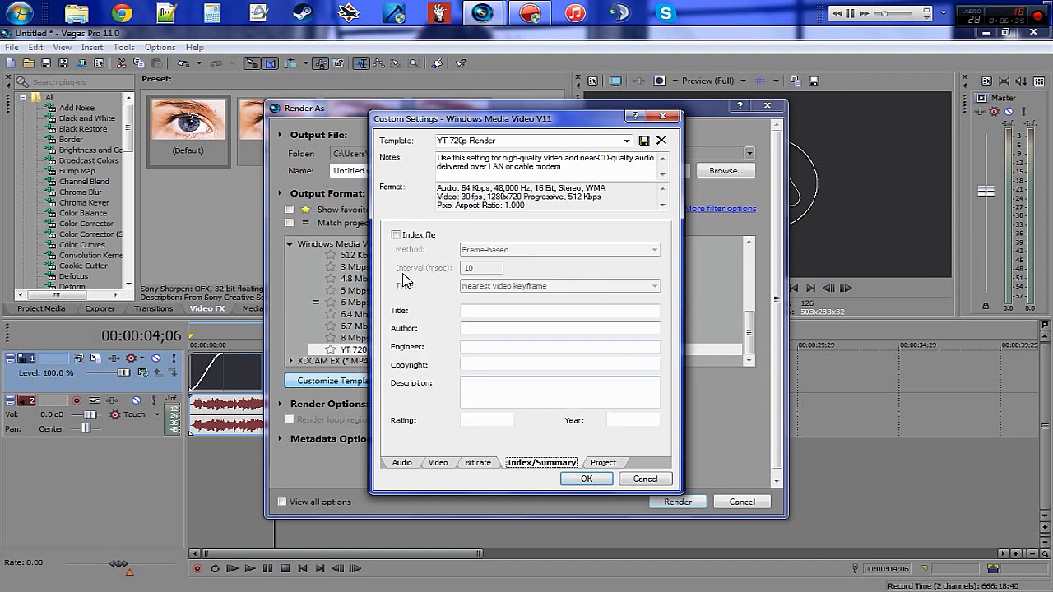
left_click(597, 464)
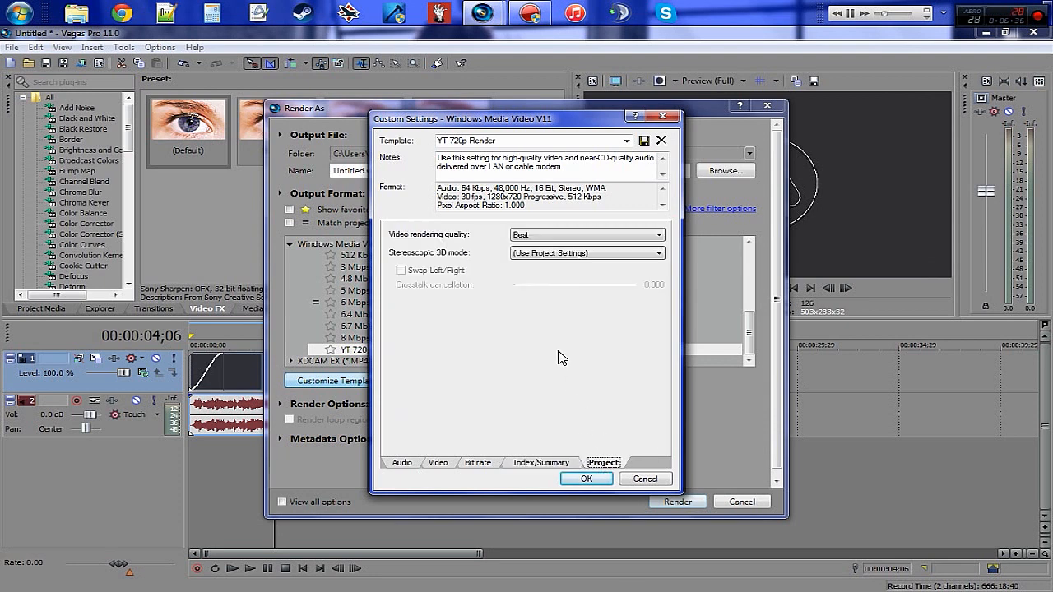
left_click(560, 236)
left_click(559, 235)
left_click(400, 464)
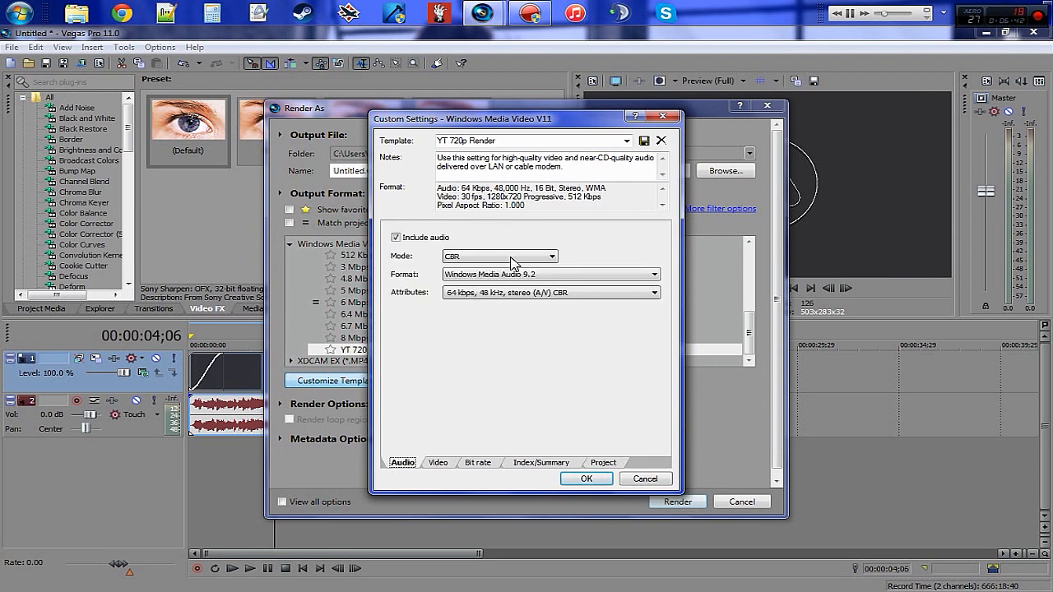
Accept the customized YT 720p Render template and start rendering the project as Untitled.wmv.
left_click(591, 141)
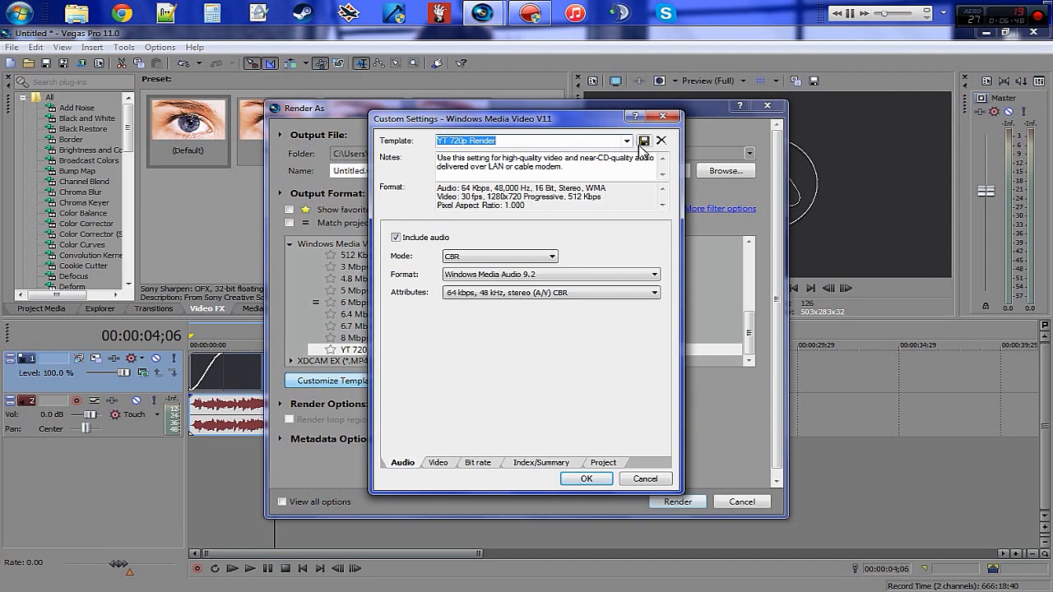
left_click(586, 480)
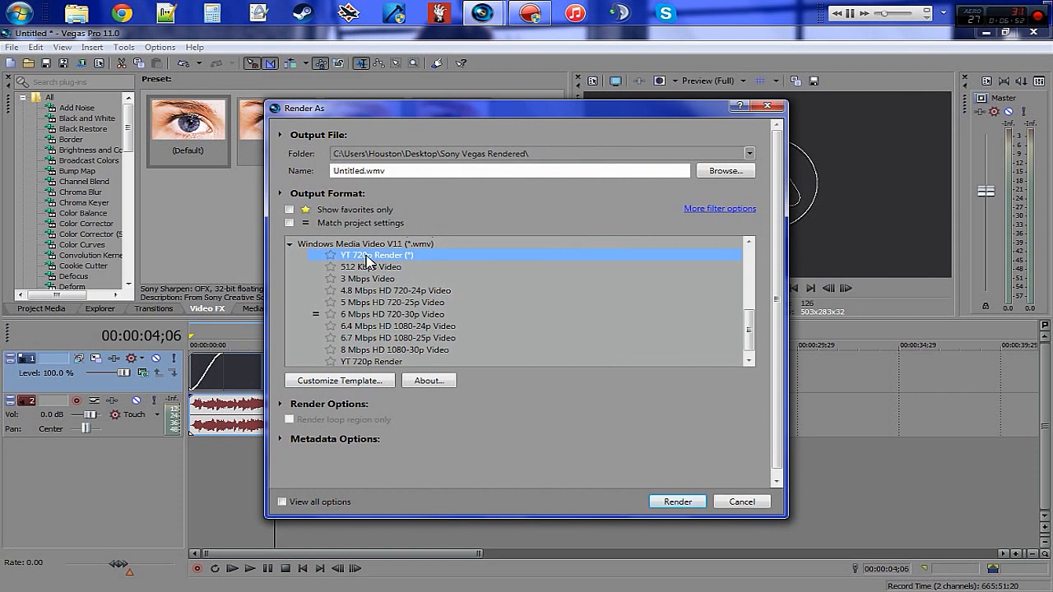
left_click(675, 503)
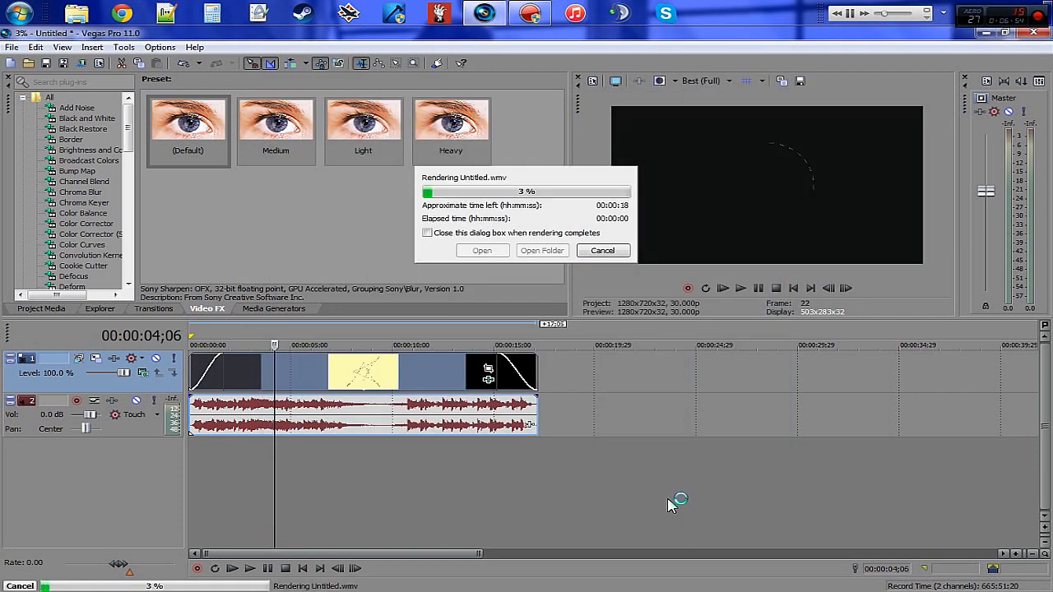